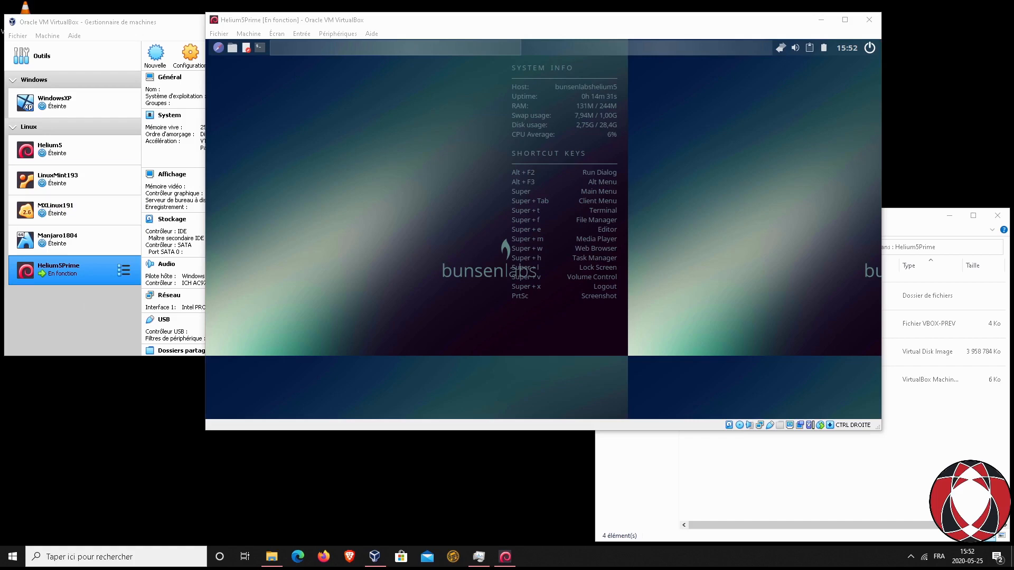
click(299, 24)
drag(304, 38, 333, 16)
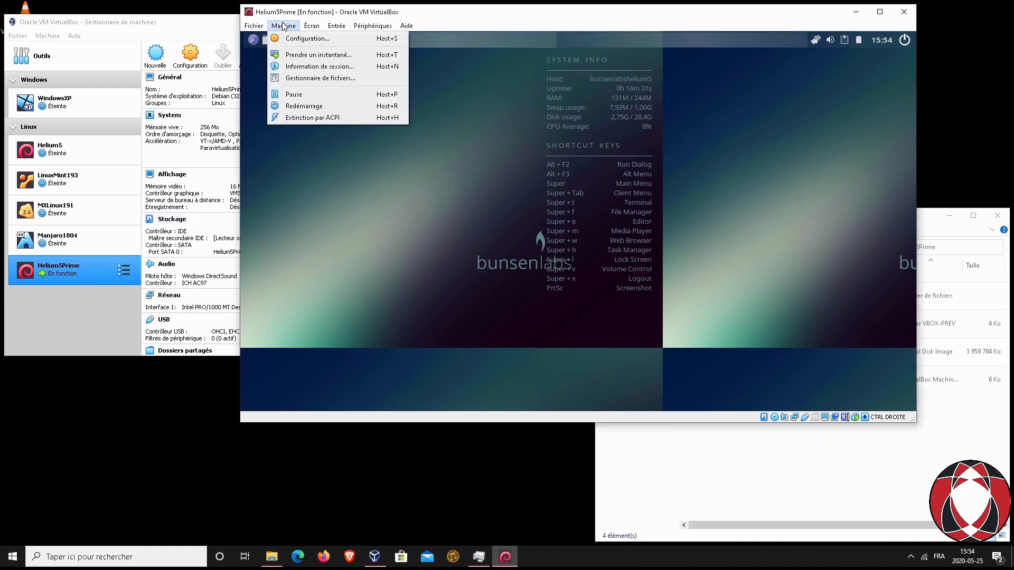
click(315, 55)
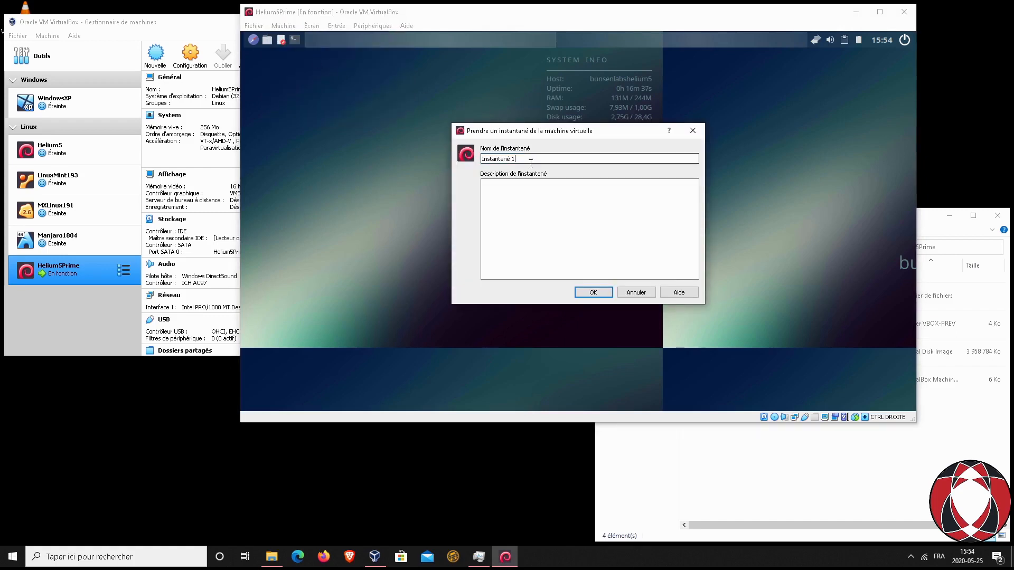
drag(535, 136, 452, 83)
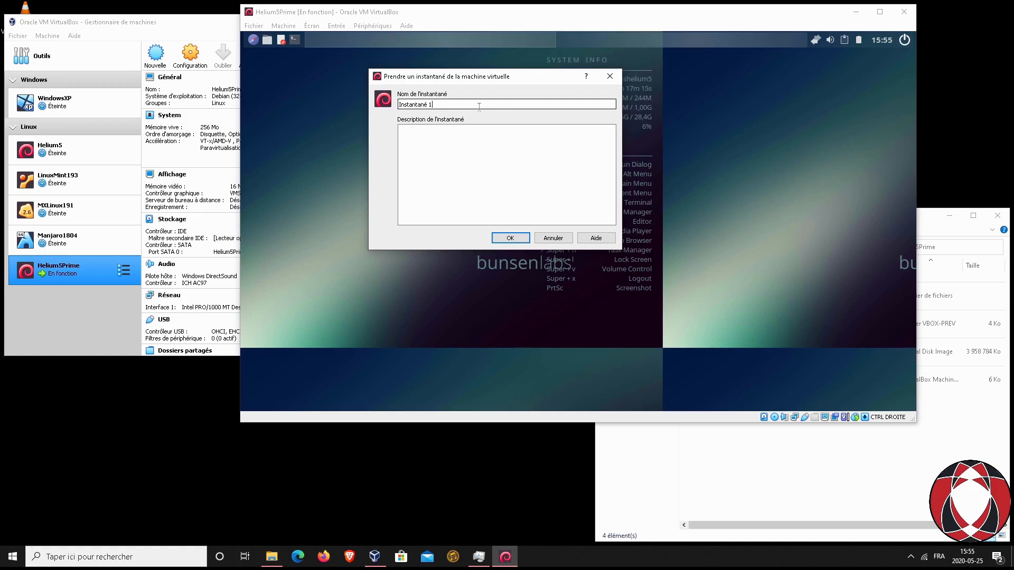
double_click(430, 104)
drag(430, 104, 397, 104)
triple_click(452, 104)
text(202005251555-Helium5Prime)
text(-PasDePapierPeint)
- Describe the snapshot as "kjshdkASJH DKAshd kASHD asd", refuse the incoming remote desktop connection, and take the snapshot
click(487, 143)
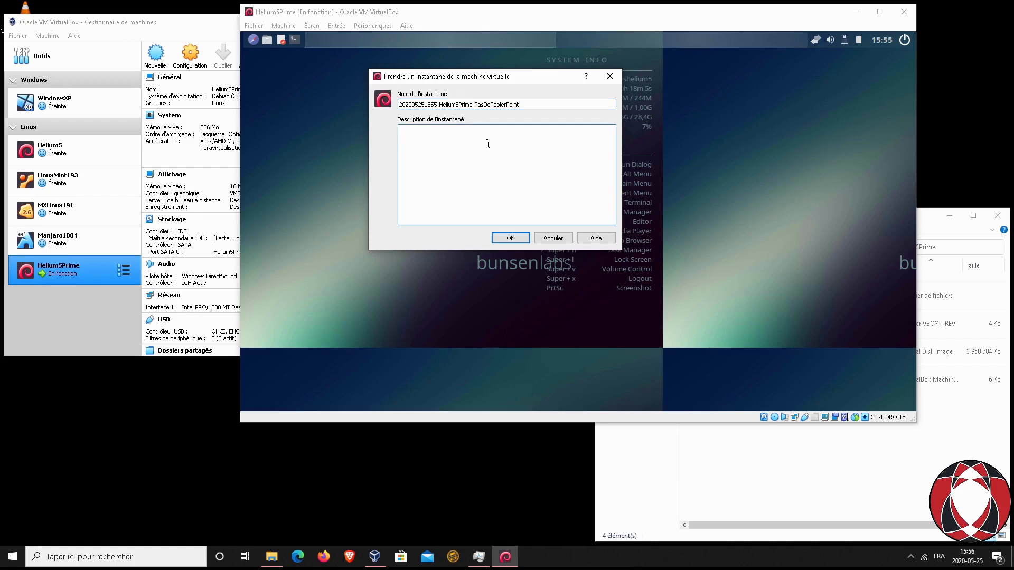
text(kjshdkASJH DKAshd kASHD asd)
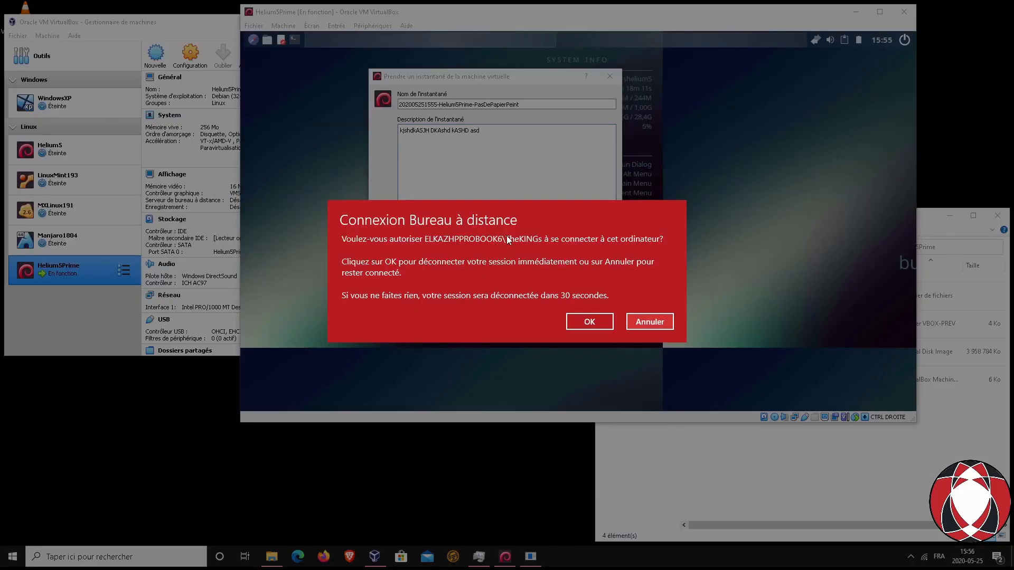
click(638, 322)
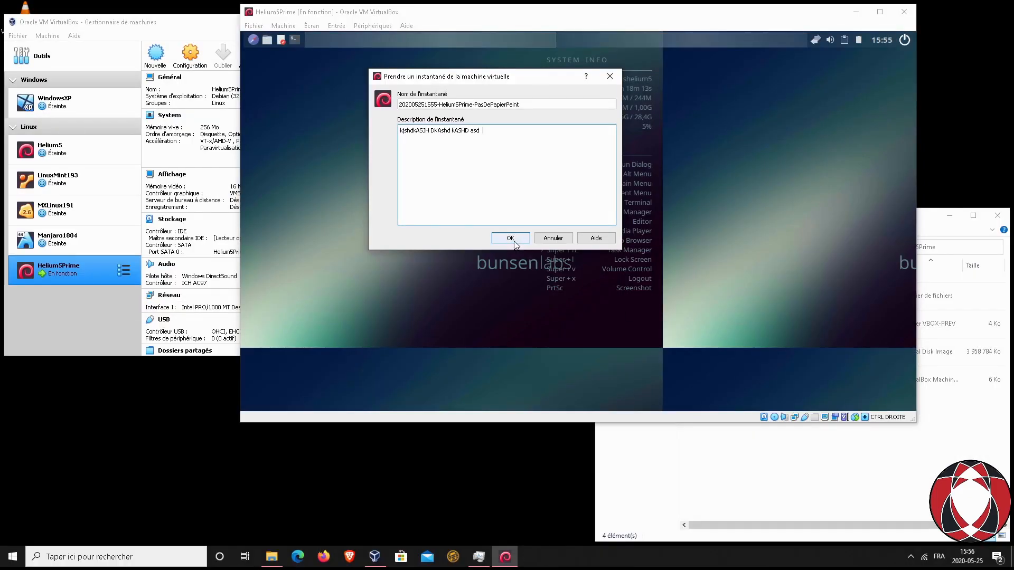
click(515, 237)
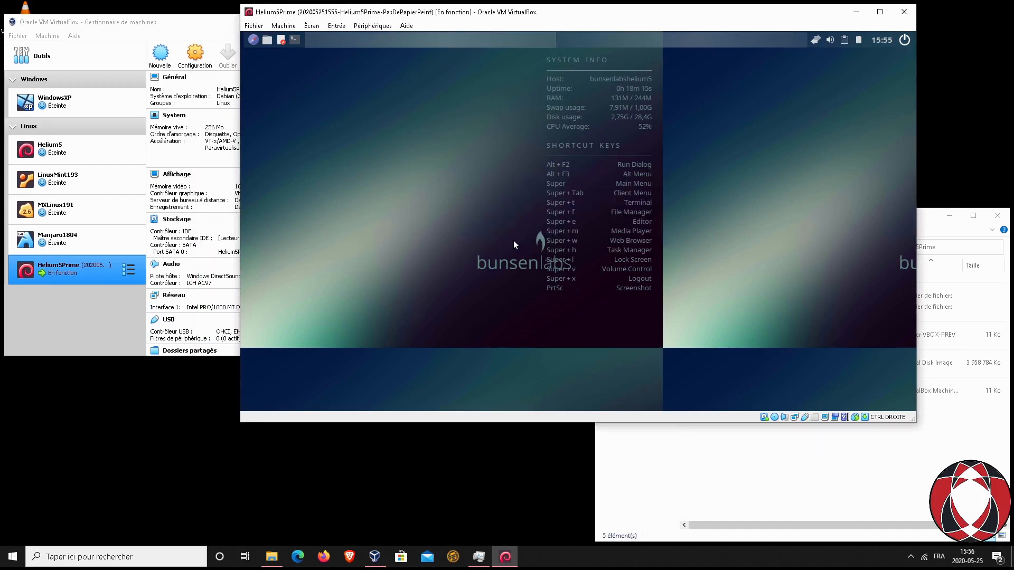
- Examine the snapshot files in the Snapshots folder of Helium5Prime in File Explorer, then return to the parent folder
click(929, 227)
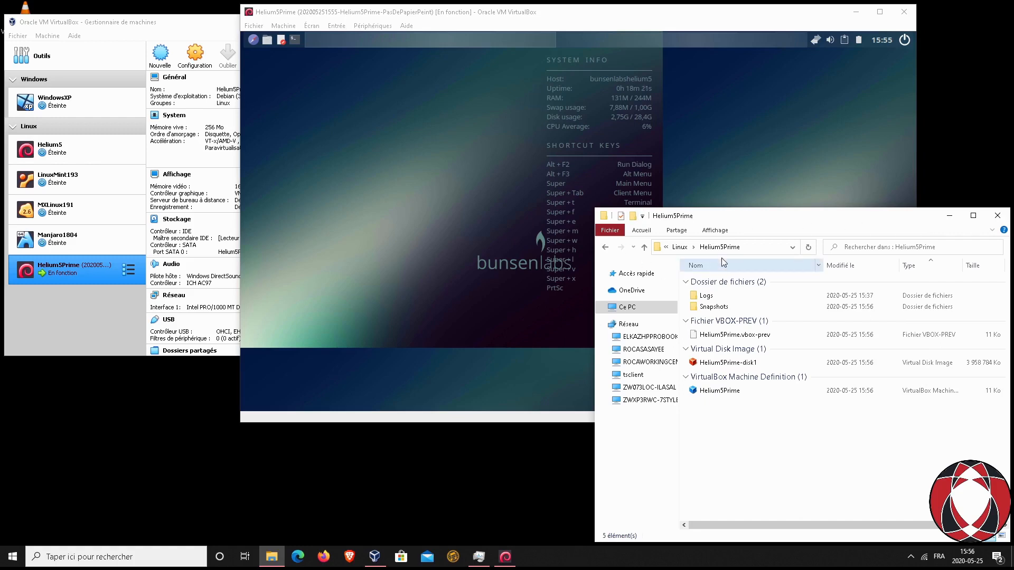
double_click(713, 309)
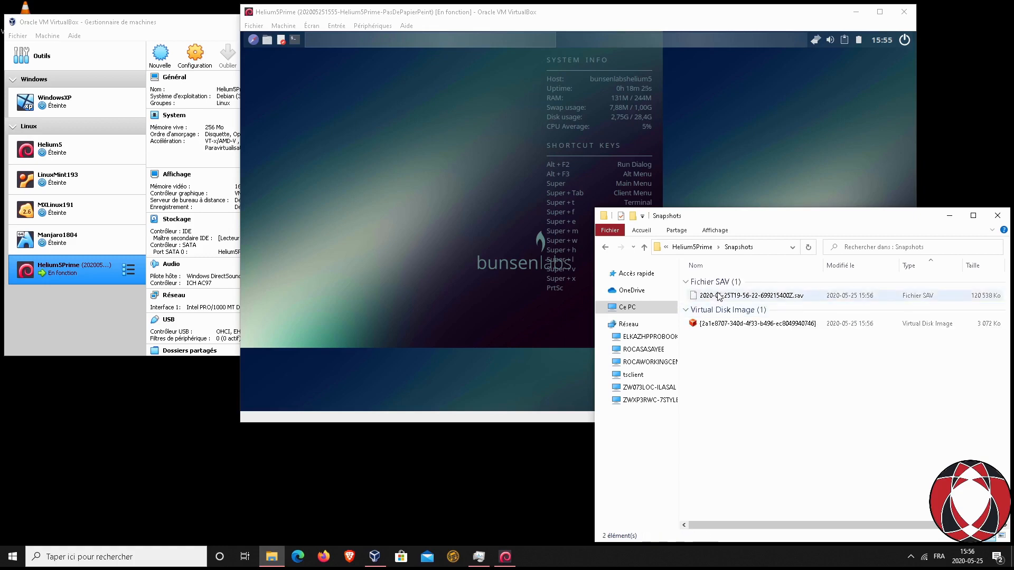
click(695, 248)
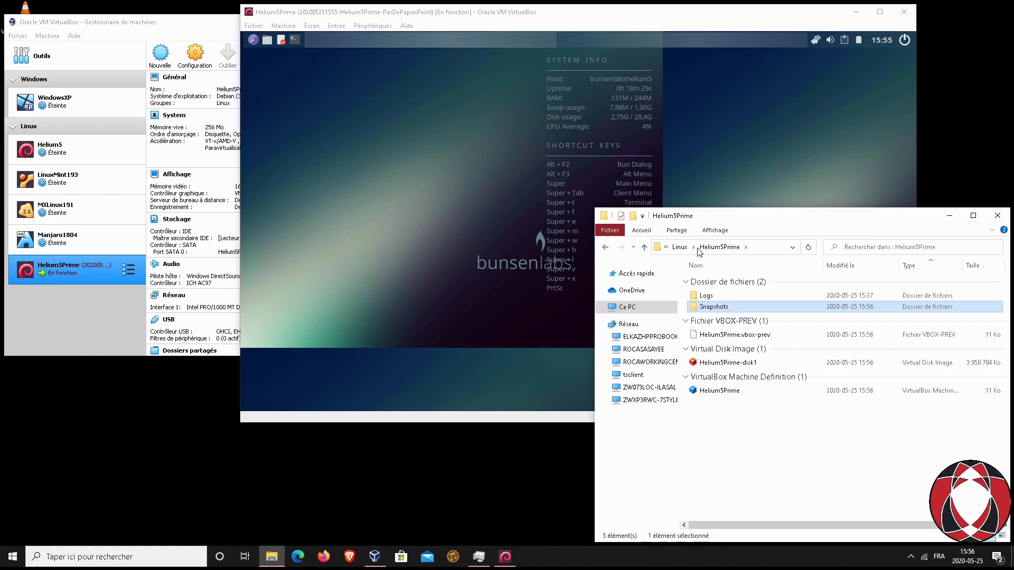
- Set BL-beam-grey.png as the desktop wallpaper inside the Helium5Prime virtual machine and close the wallpaper chooser
click(401, 117)
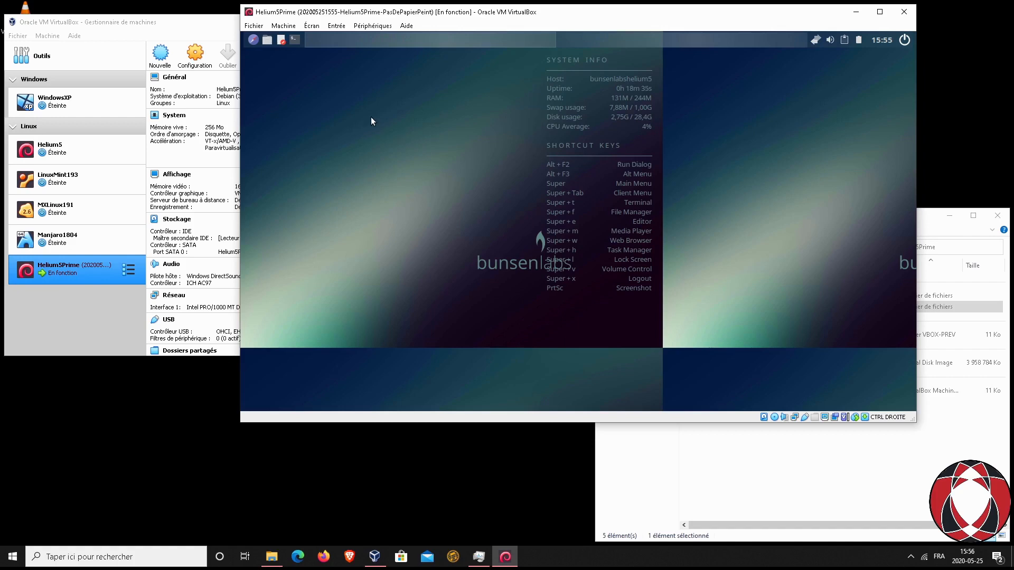
right_click(350, 106)
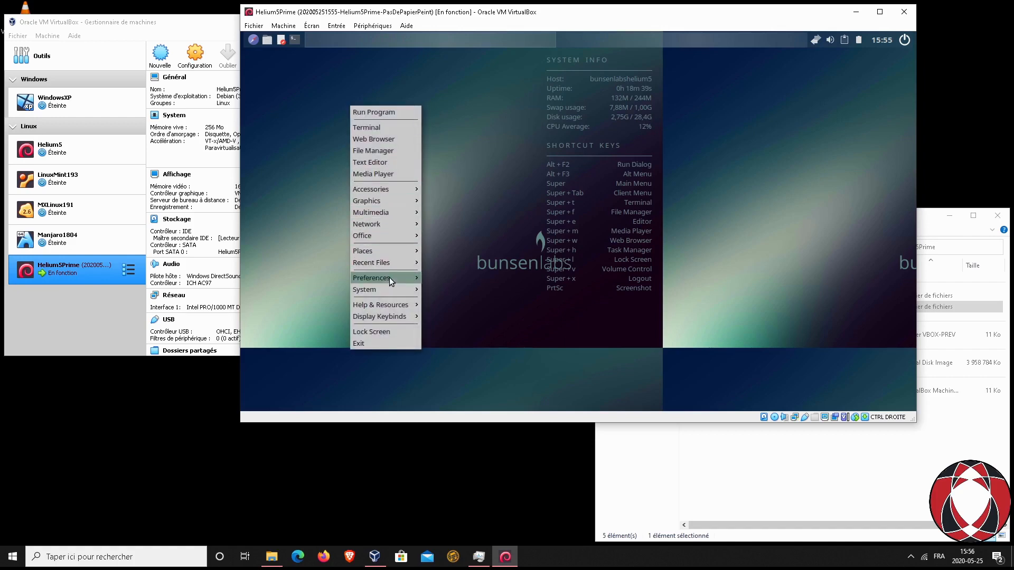
mouse_move(391, 292)
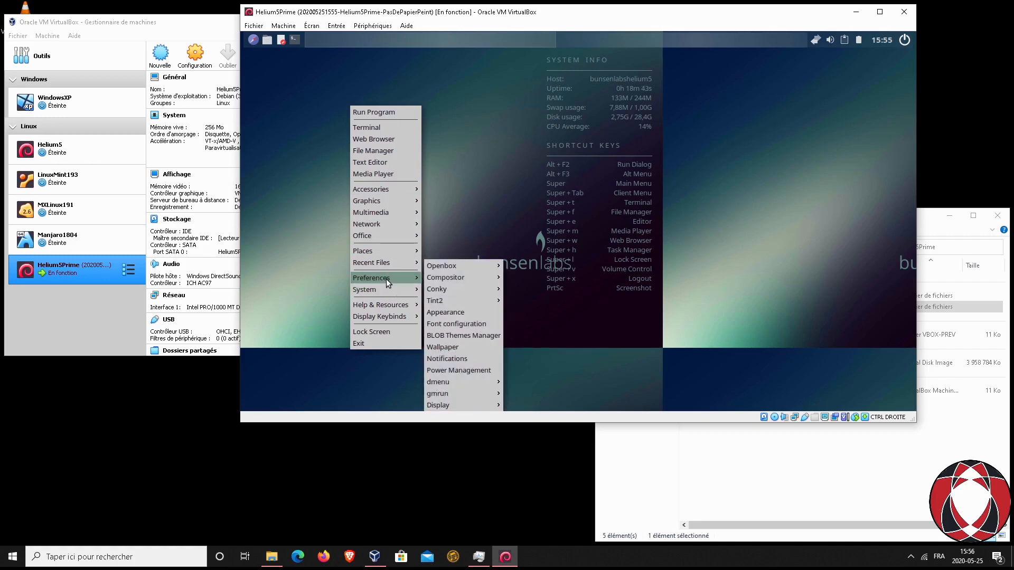
click(454, 347)
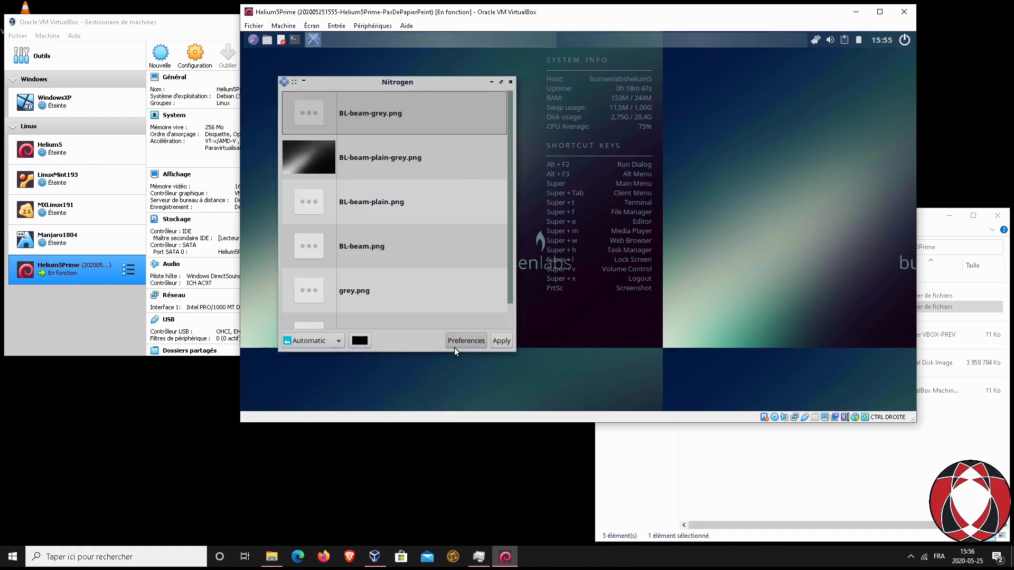
scroll(439, 193, down, 1)
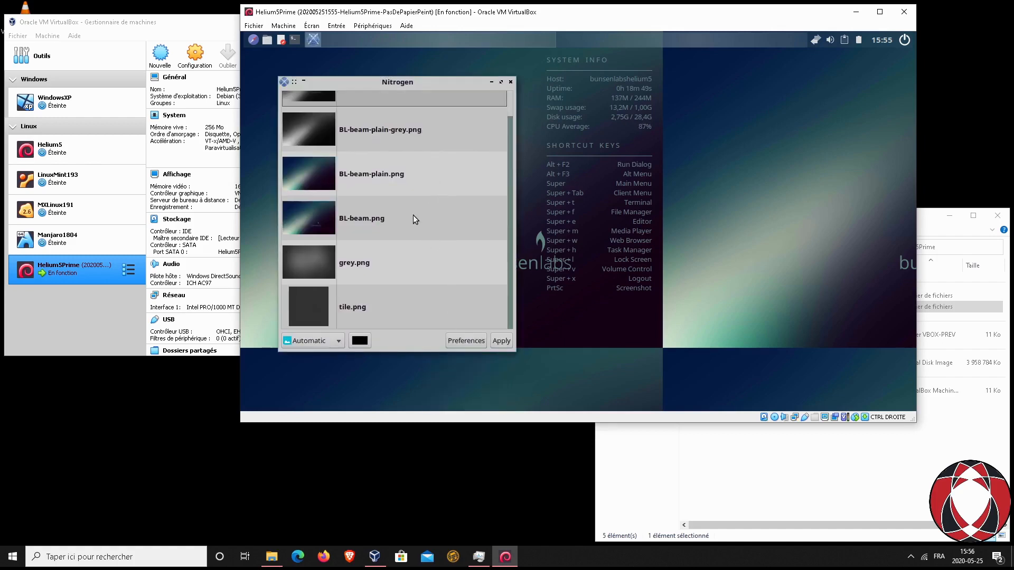
scroll(415, 244, up, 1)
click(310, 113)
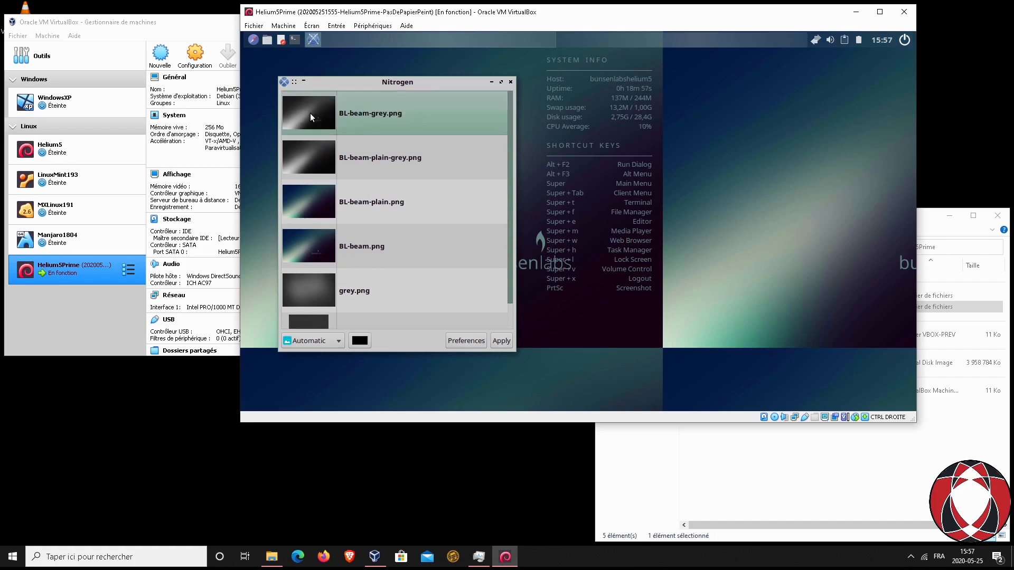
click(501, 341)
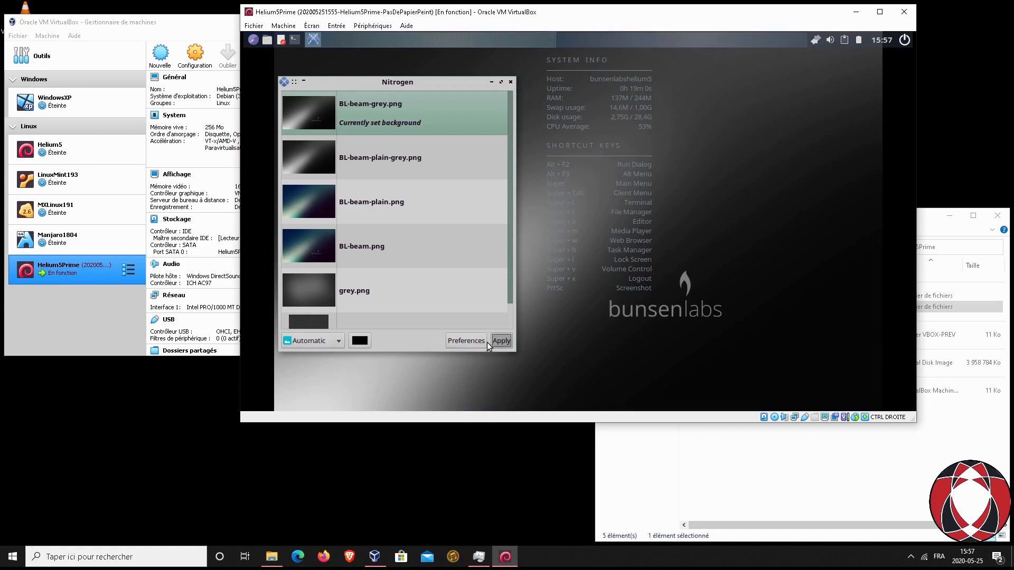
click(510, 83)
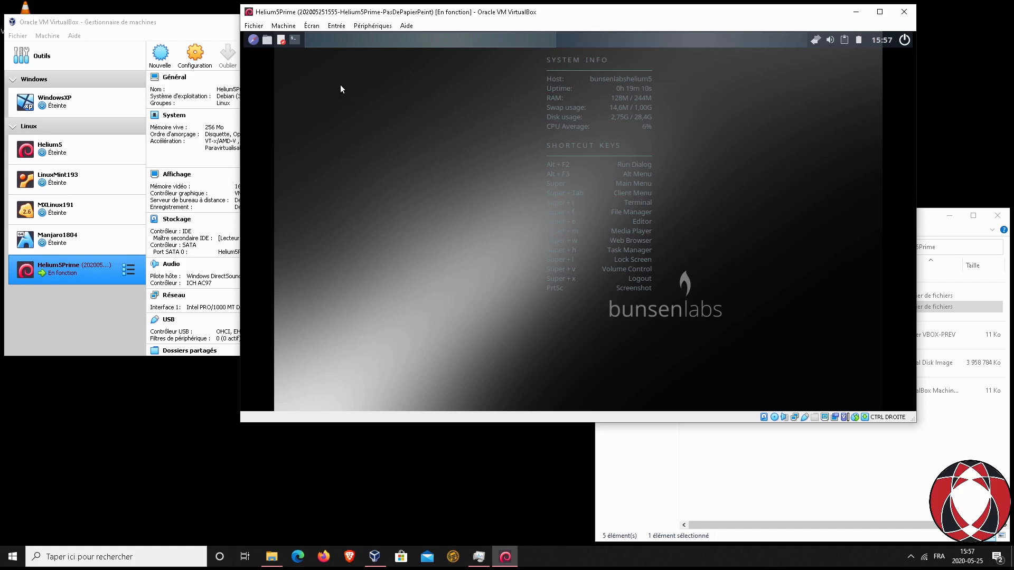
click(285, 26)
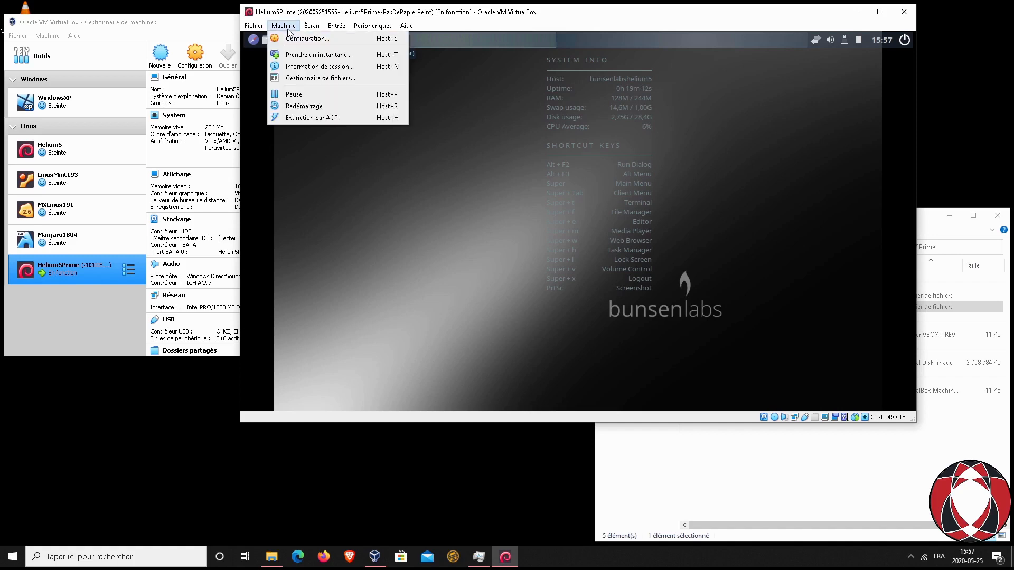
click(299, 55)
drag(516, 159, 455, 158)
text(202005)
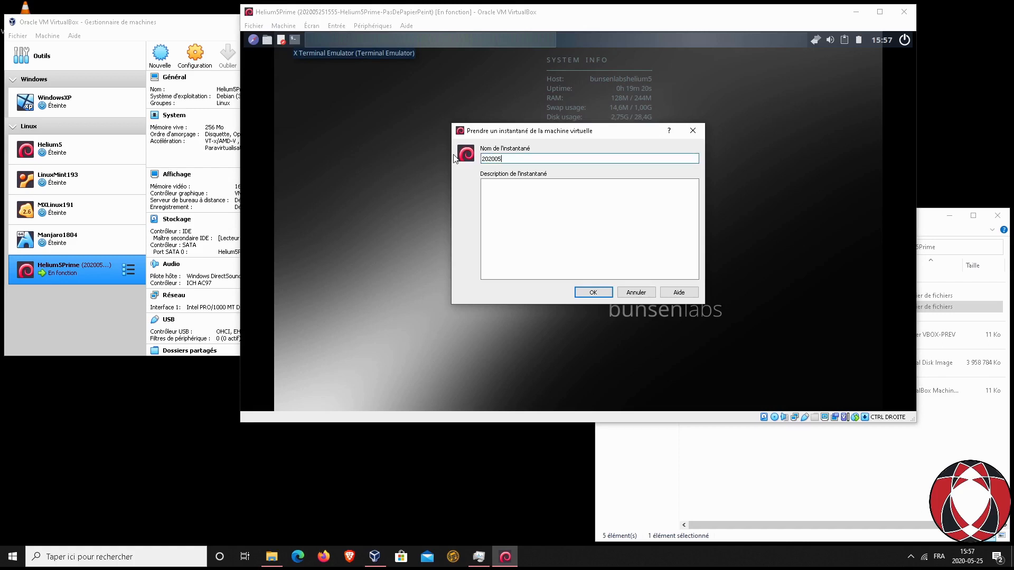
text(25)
text(15)
text(57-Helium)
text(5Prime)
text(-Apres)
key(BackSpace)
key(BackSpace)
key(BackSpace)
text(EnfinPapierPeint)
- Describe the second snapshot as "adf sadf sad fadf" and take it
click(510, 198)
text(adf sadf sad fadf)
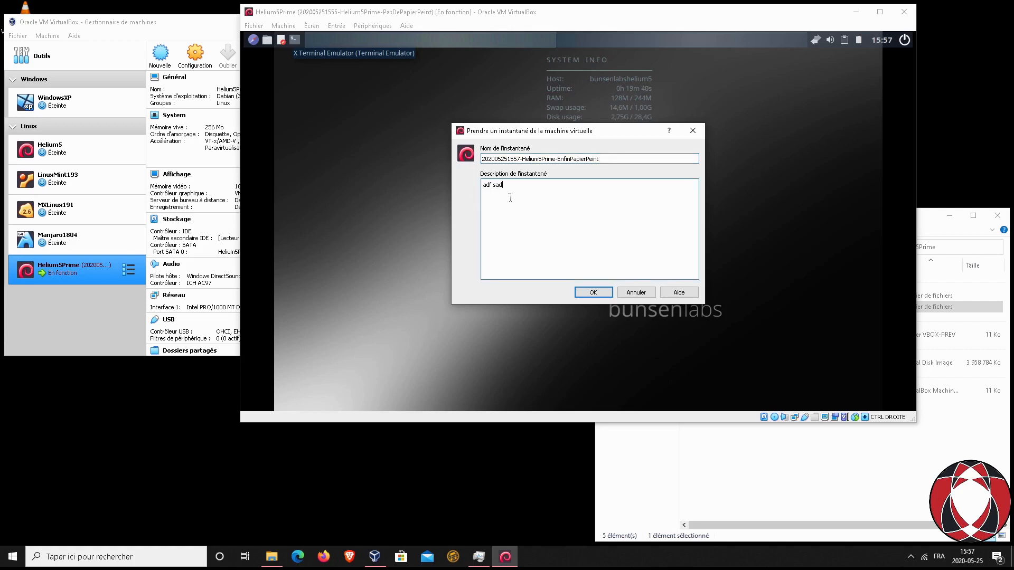
click(593, 293)
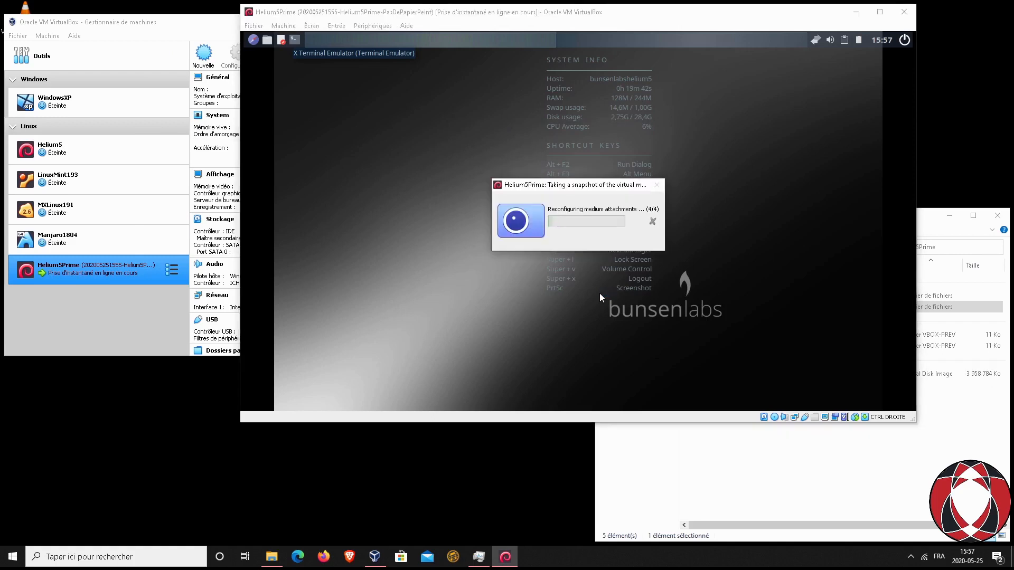
- Examine the saved-state and disk image files in the Snapshots folder in File Explorer after the second snapshot
click(945, 232)
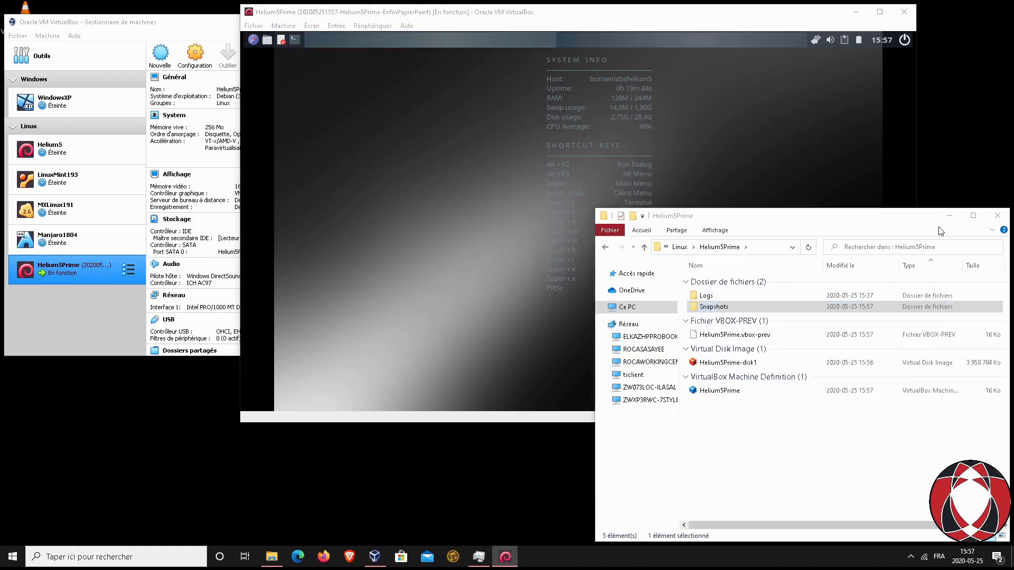
double_click(714, 308)
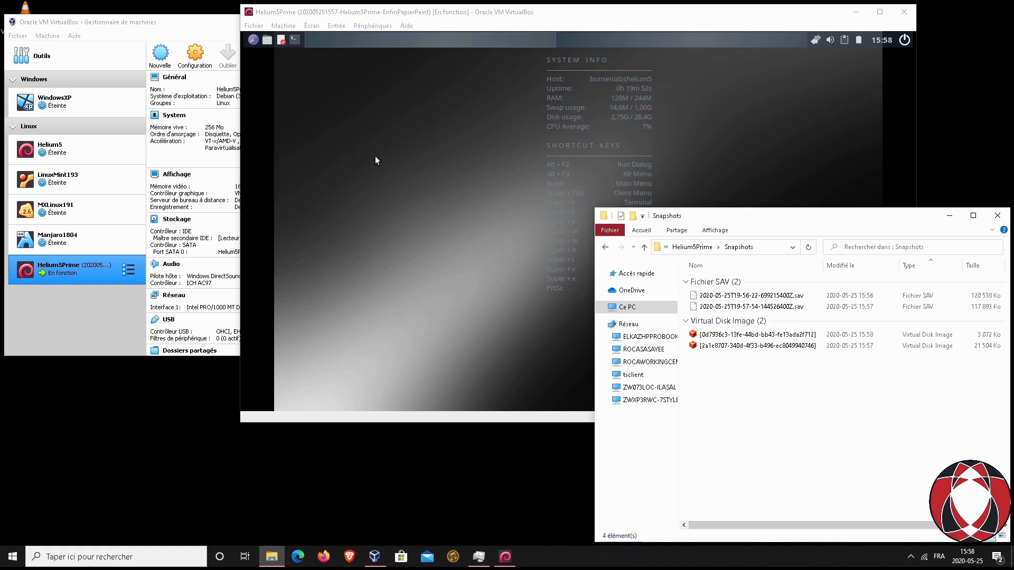
mouse_move(772, 314)
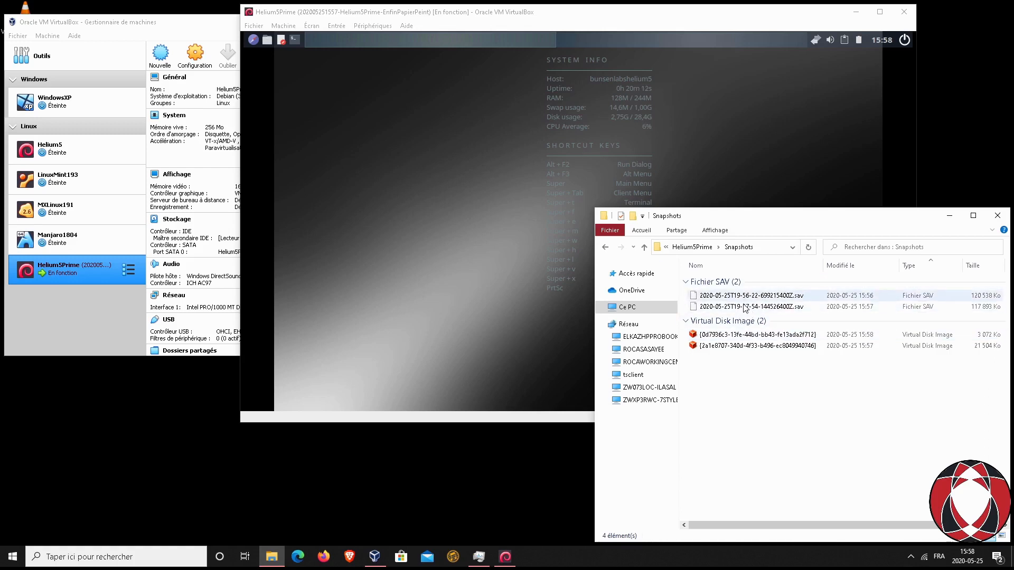
click(387, 84)
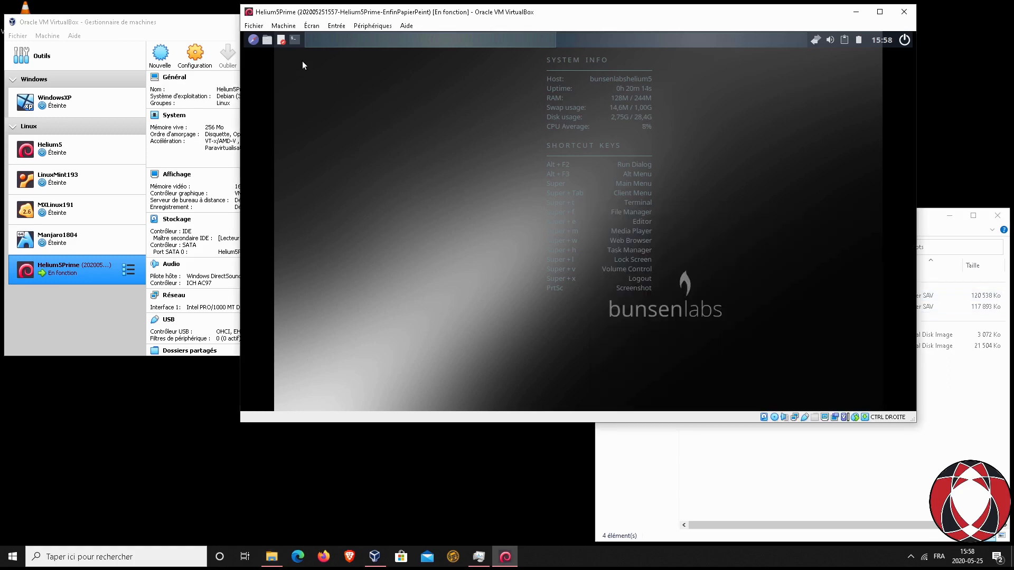
click(907, 41)
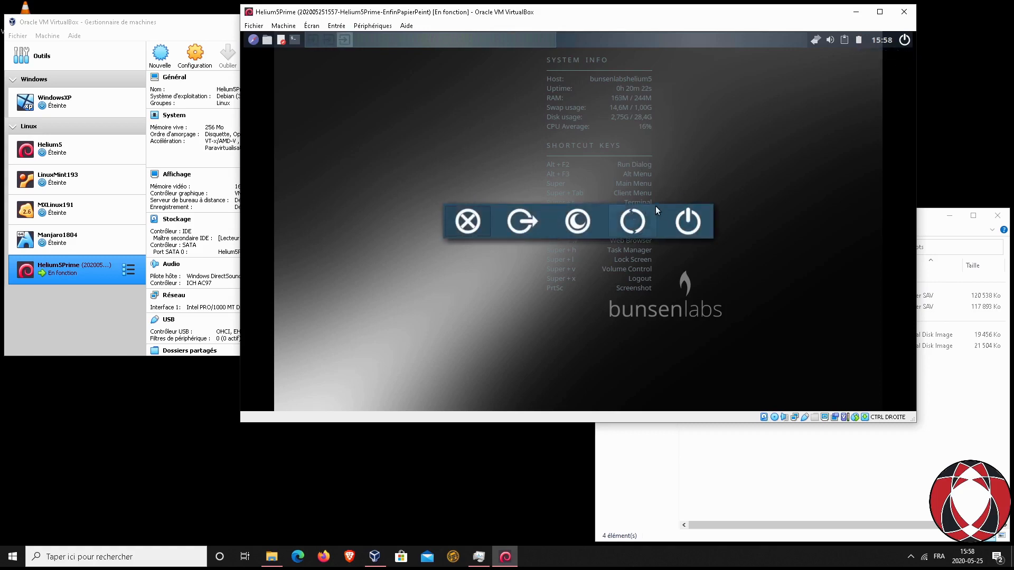
key(Escape)
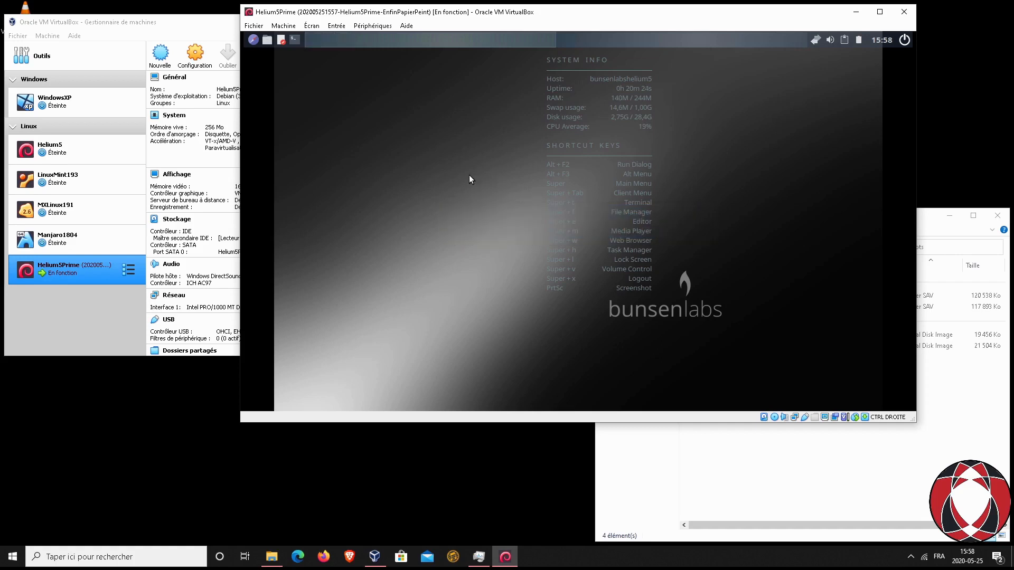
right_click(379, 121)
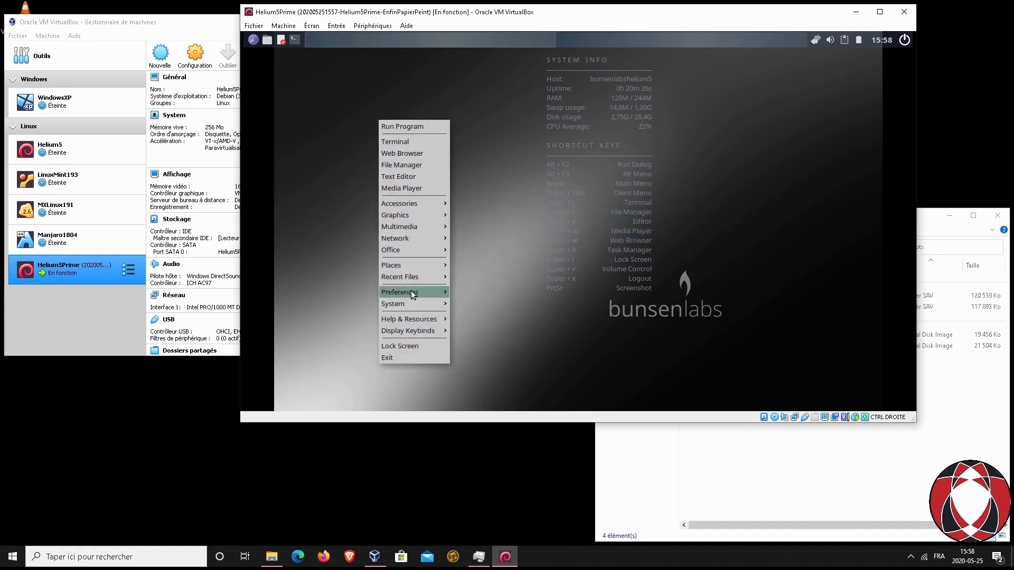
mouse_move(406, 290)
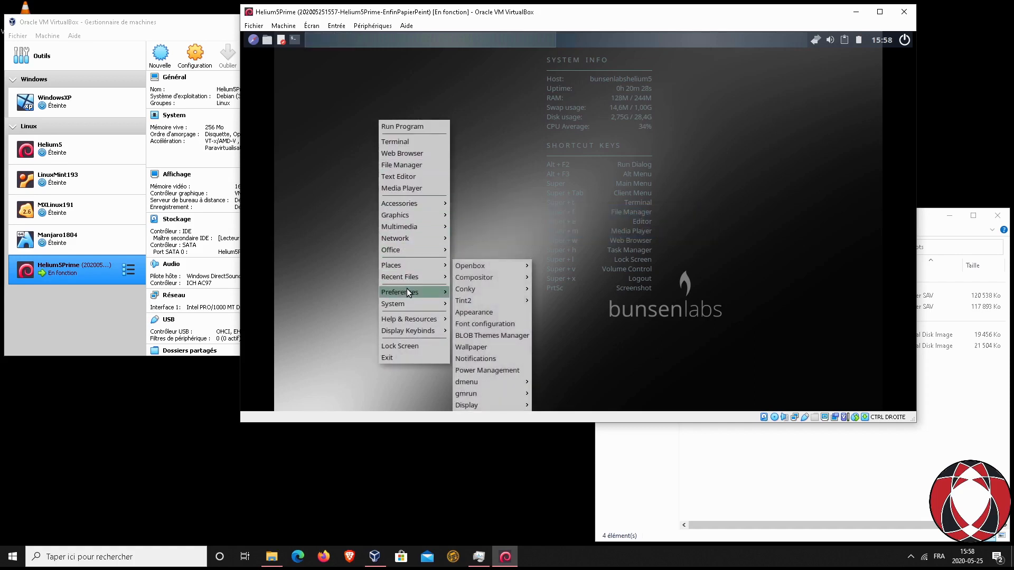
mouse_move(474, 266)
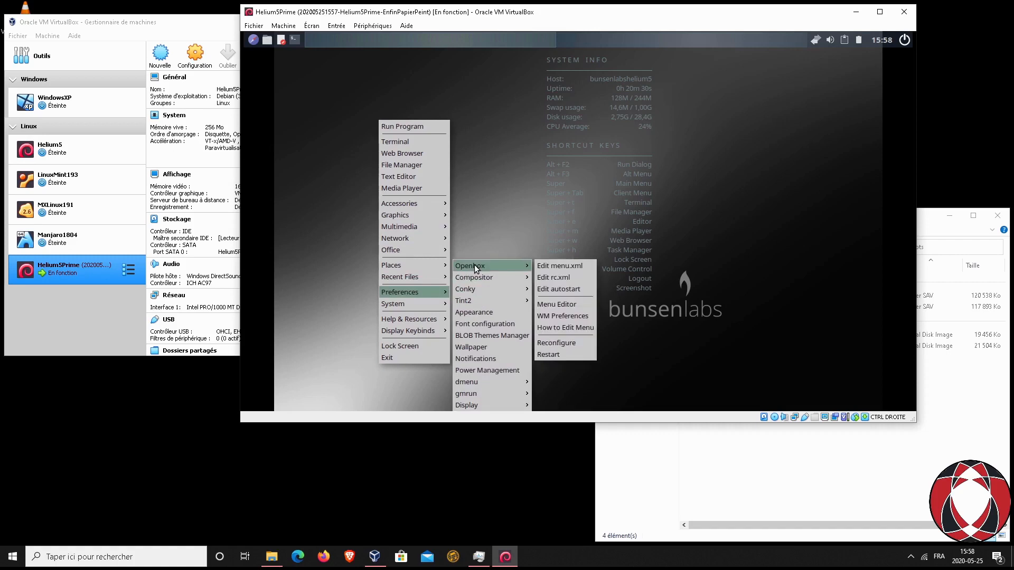
click(482, 311)
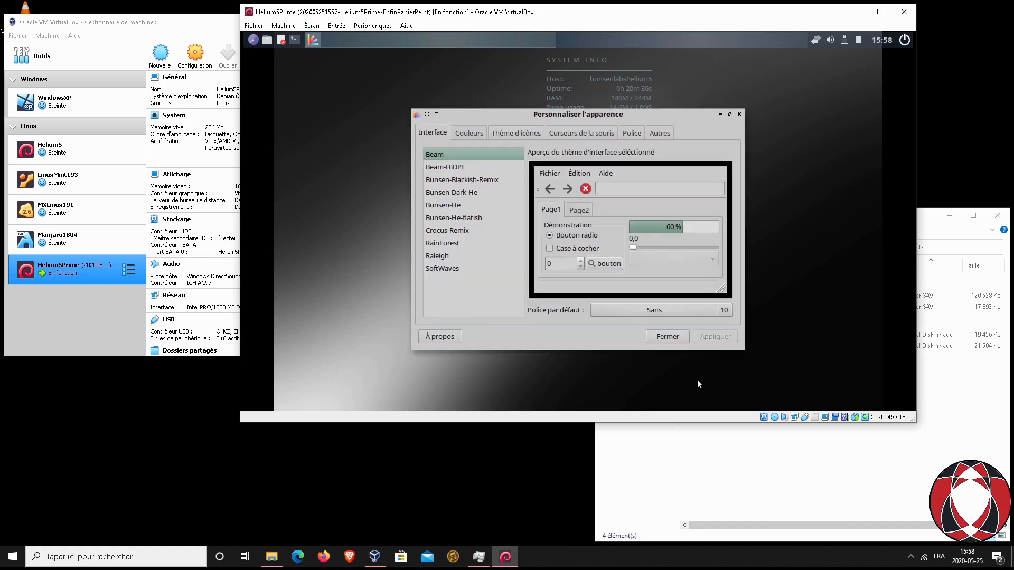
click(666, 339)
- Set tile.png as the desktop wallpaper inside the Helium5Prime virtual machine, close the wallpaper chooser and shut the guest down
right_click(331, 135)
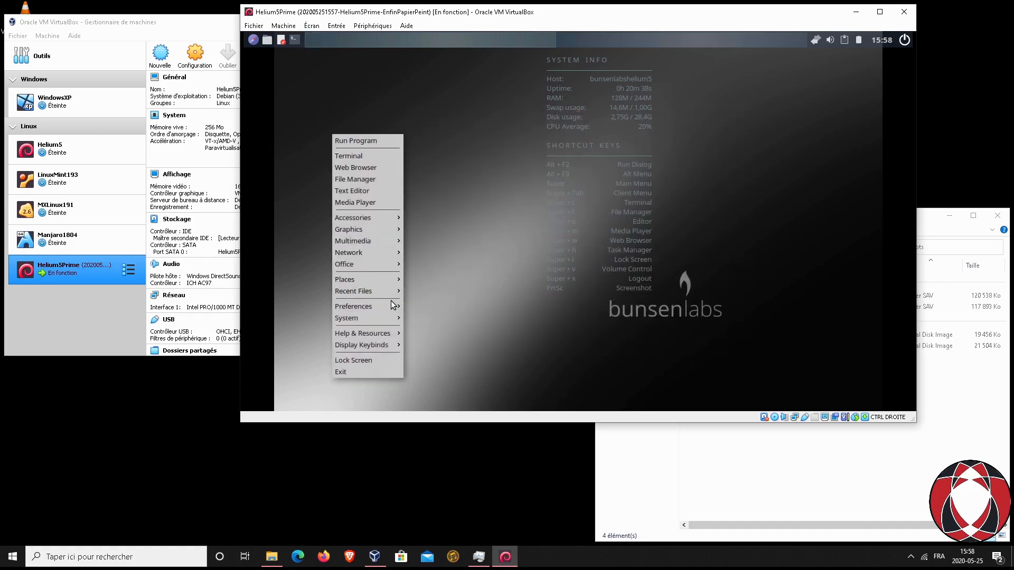
mouse_move(392, 309)
click(443, 346)
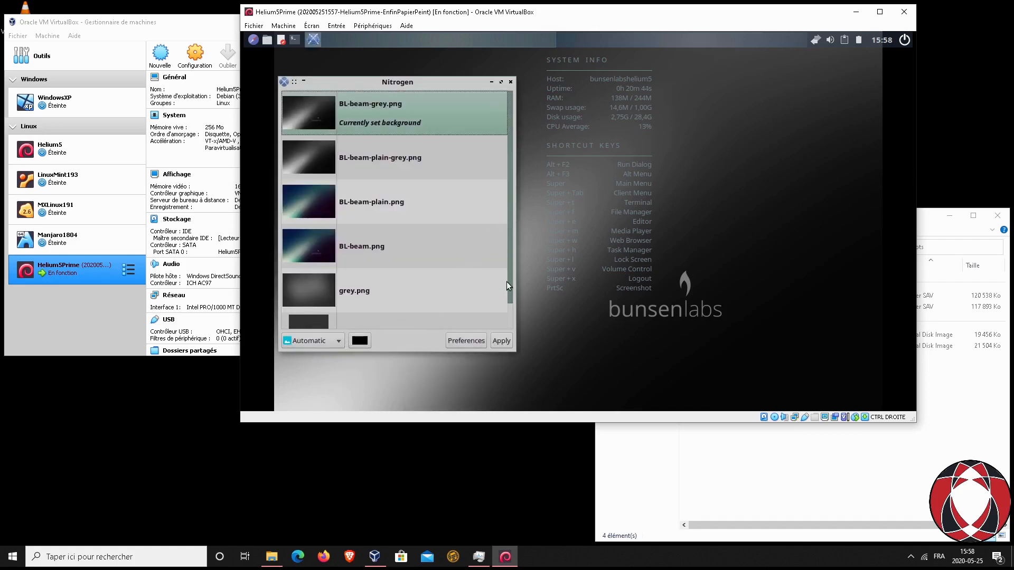
scroll(492, 281, down, 1)
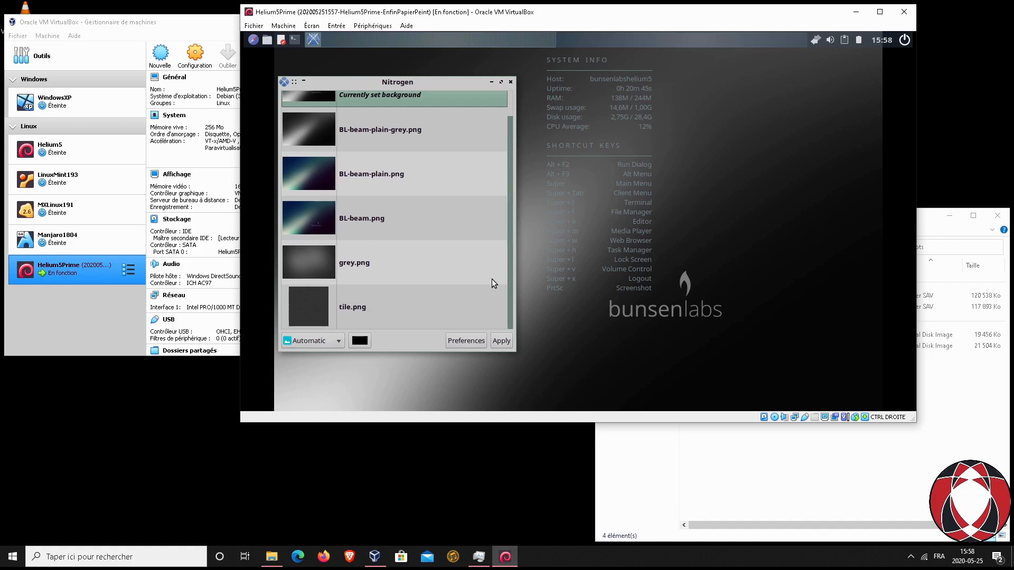
click(316, 308)
click(498, 338)
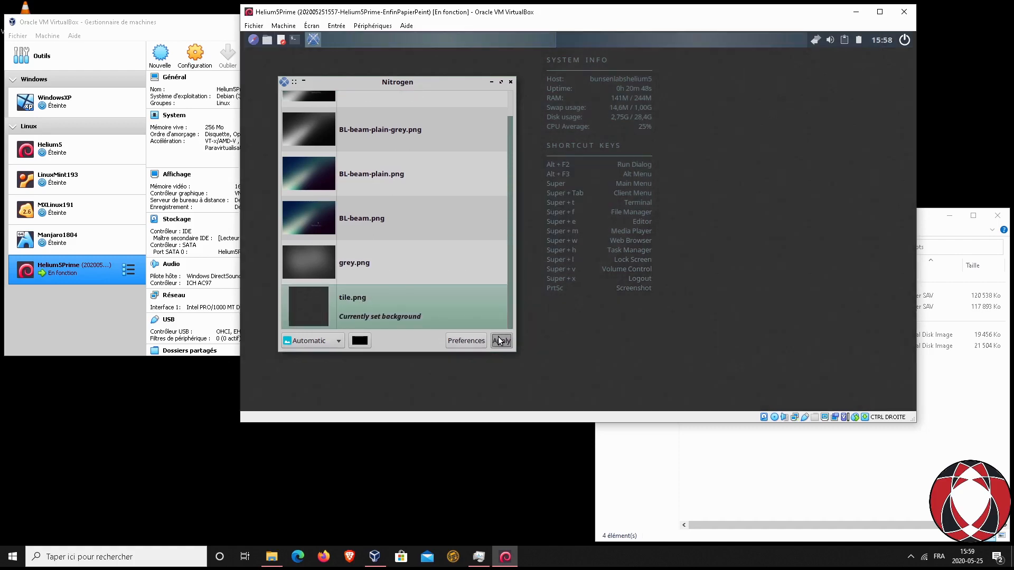
click(510, 81)
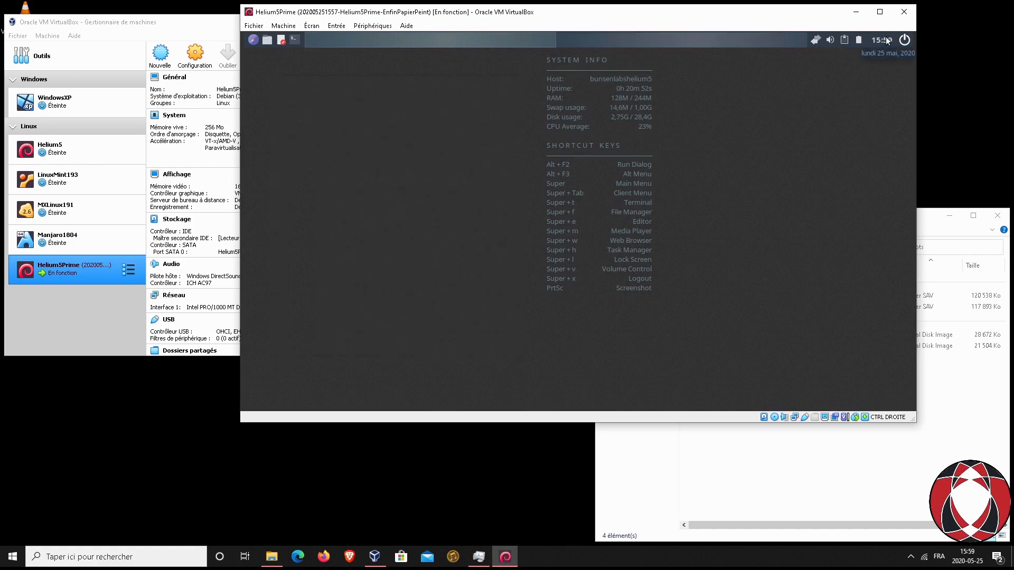
click(904, 40)
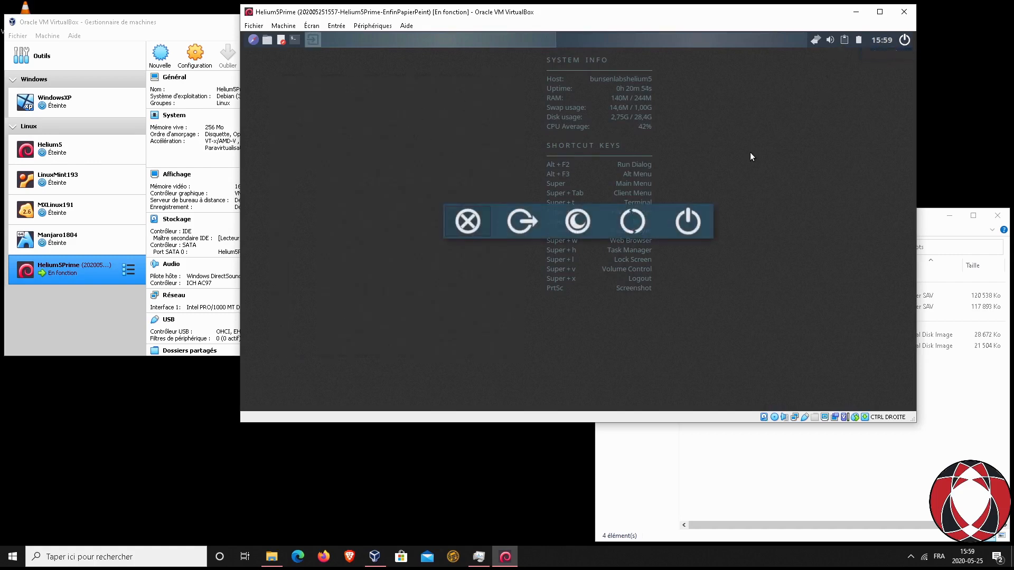
click(690, 223)
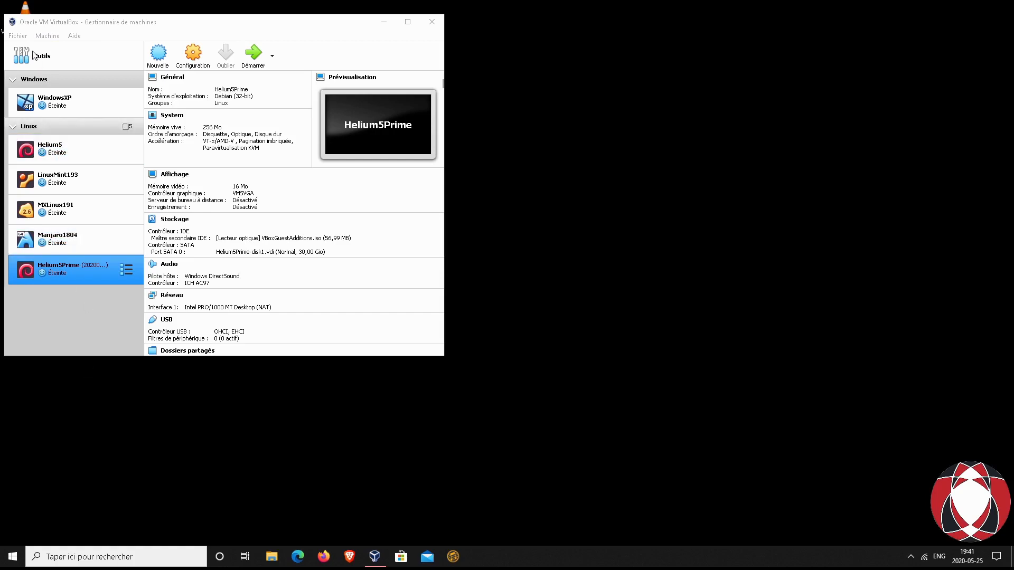
- Display the snapshots (Instantanés) of the powered-off Helium5Prime machine in the VirtualBox manager
click(25, 35)
mouse_move(45, 37)
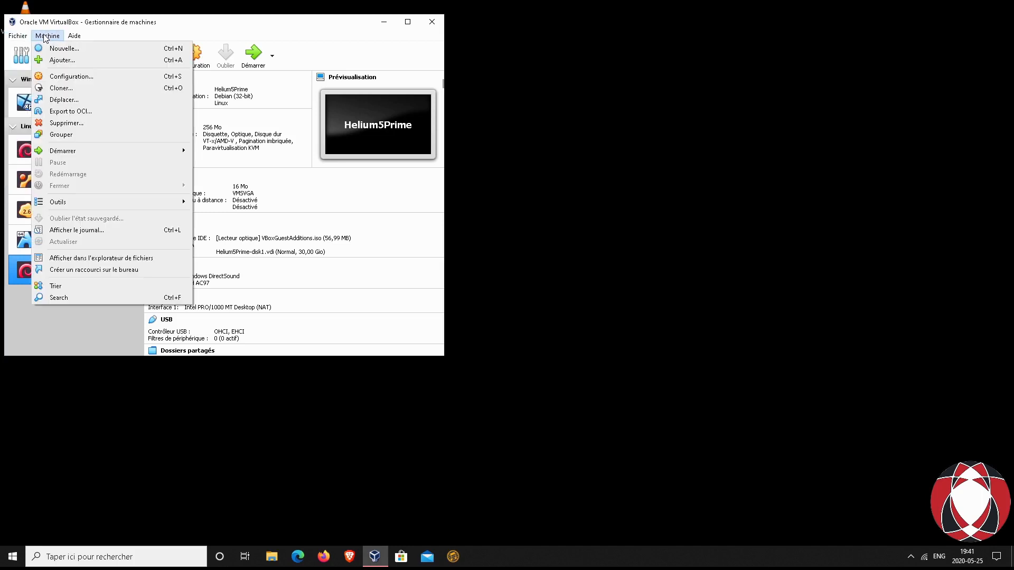
mouse_move(76, 205)
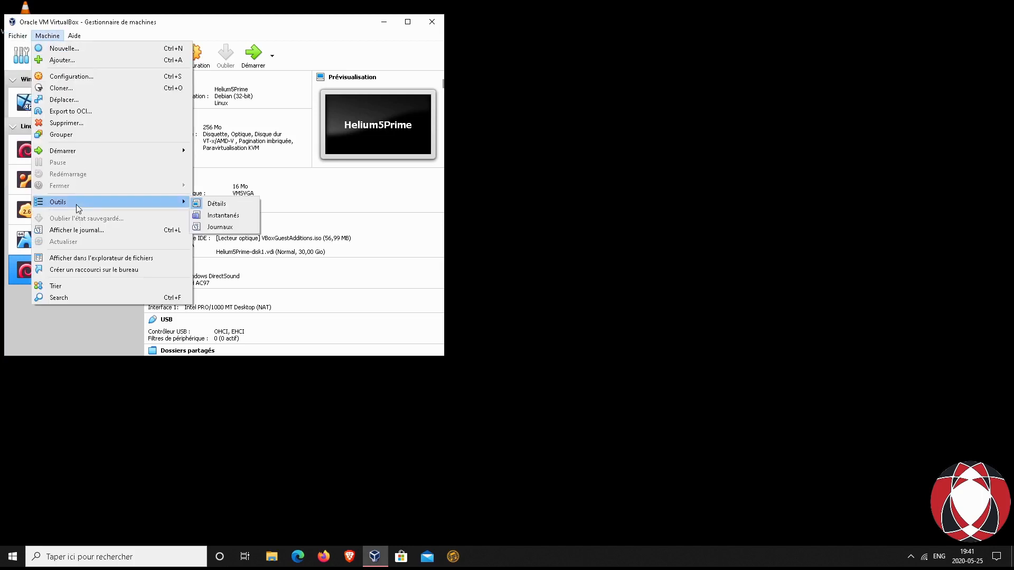
click(74, 331)
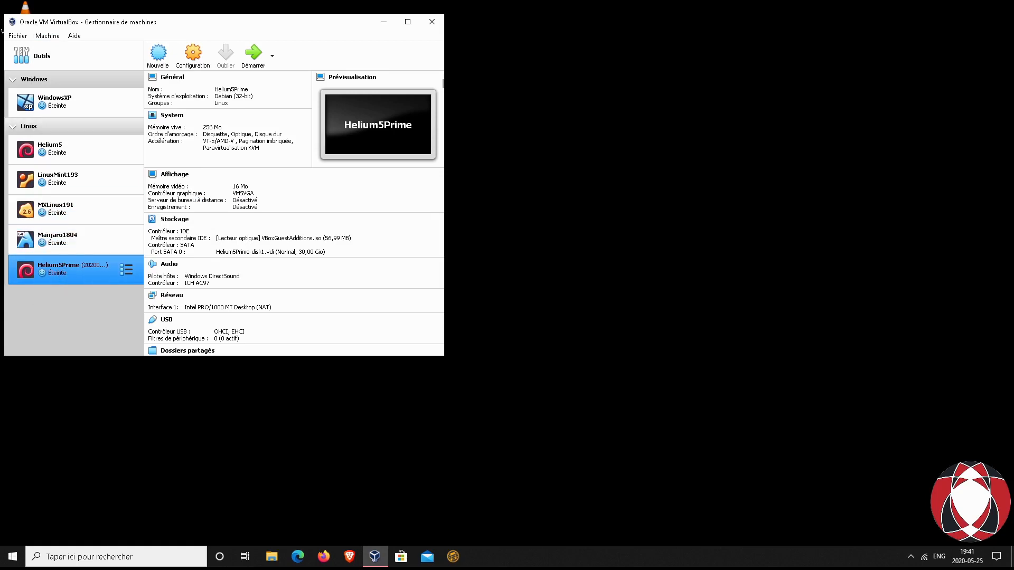
click(47, 36)
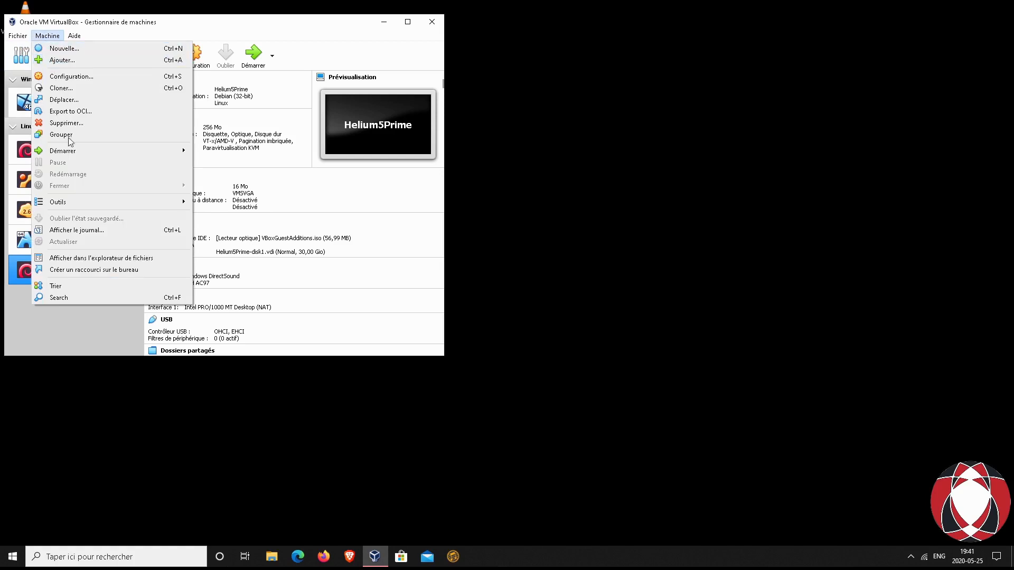
mouse_move(76, 201)
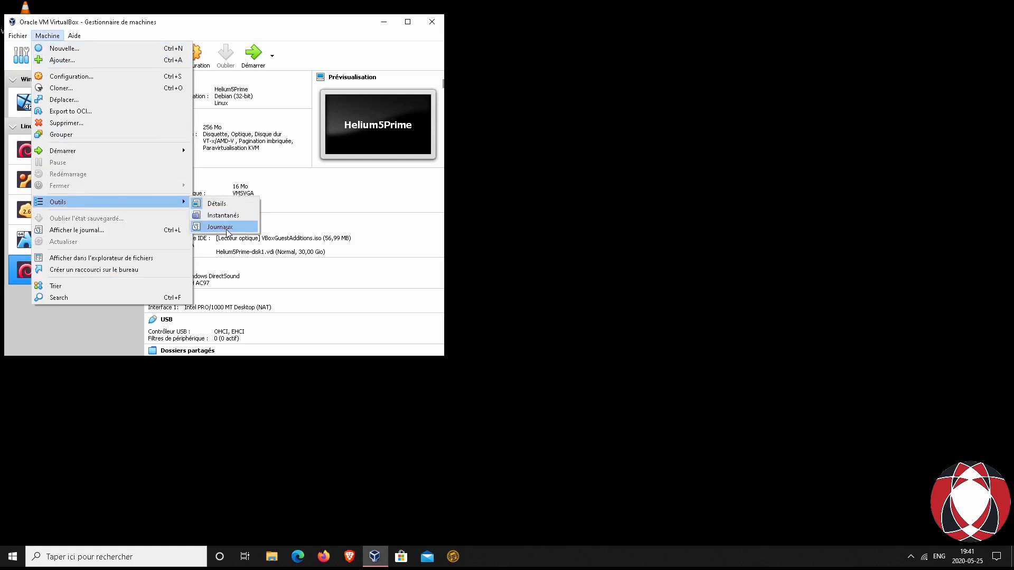
click(87, 331)
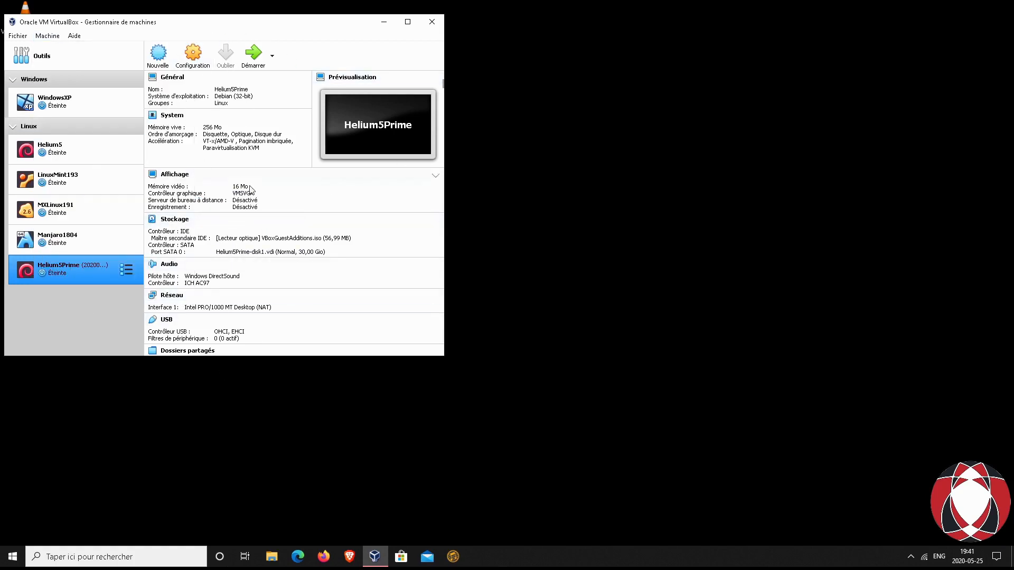
click(53, 36)
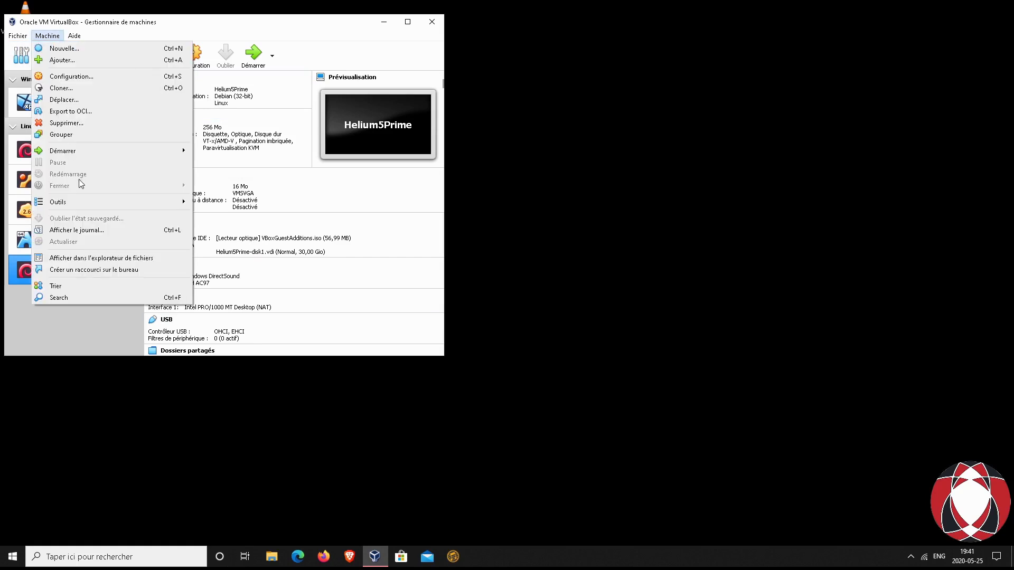
mouse_move(81, 201)
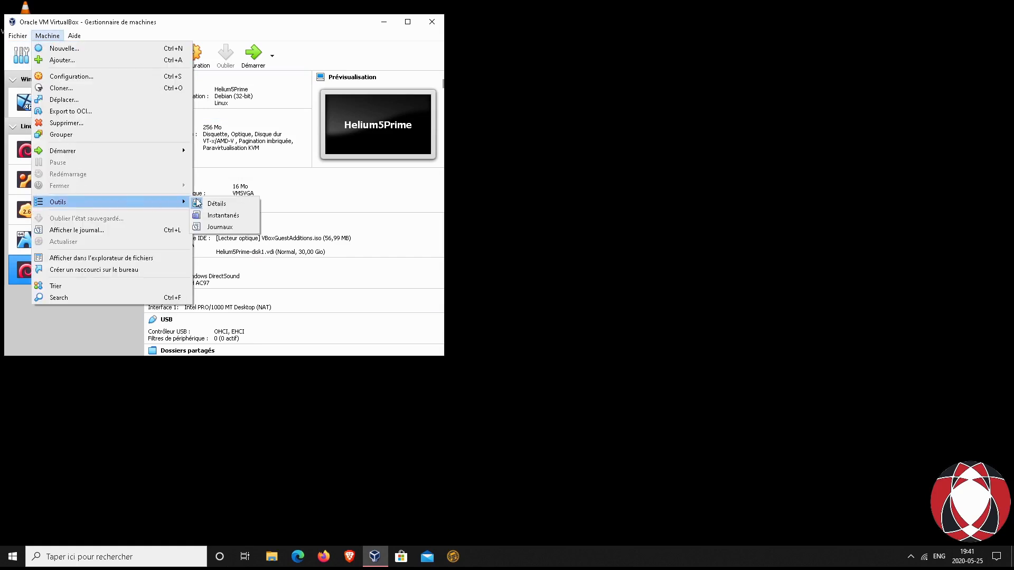
click(228, 215)
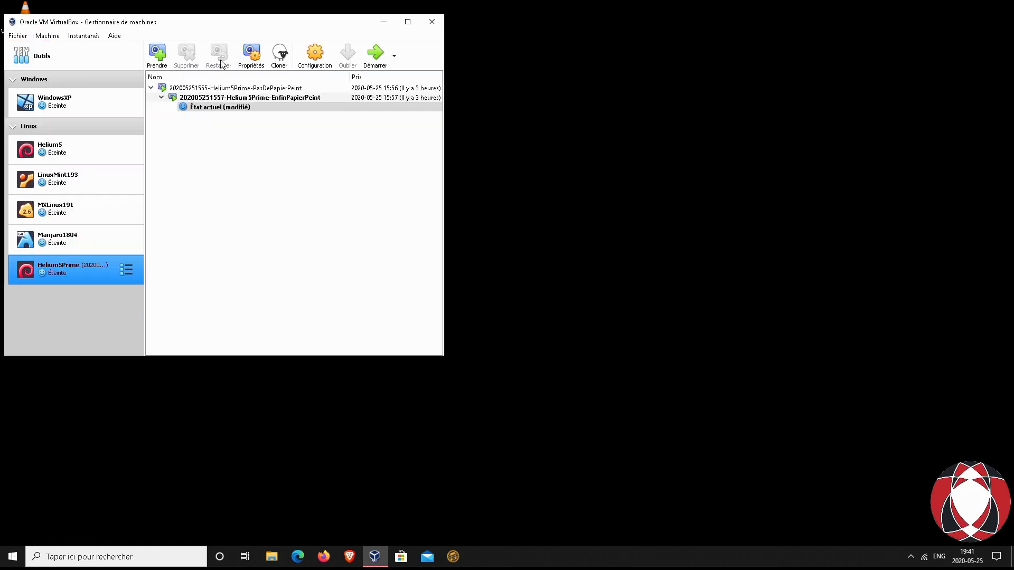
- Examine the Helium5Prime snapshot tree, collapsing and expanding its branches and viewing the details of the first snapshot
click(197, 108)
click(161, 97)
click(161, 98)
click(151, 88)
click(151, 88)
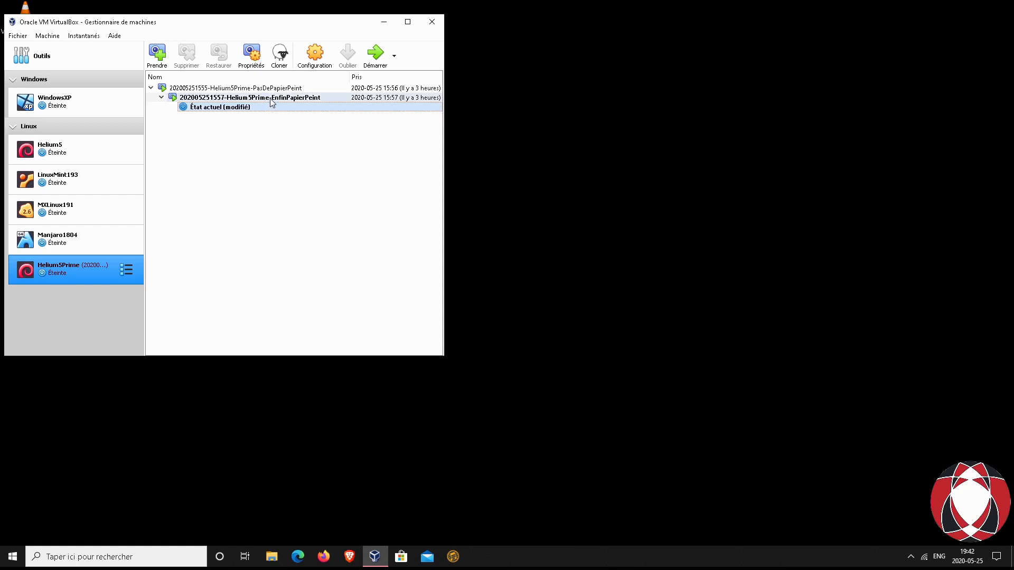
mouse_move(272, 102)
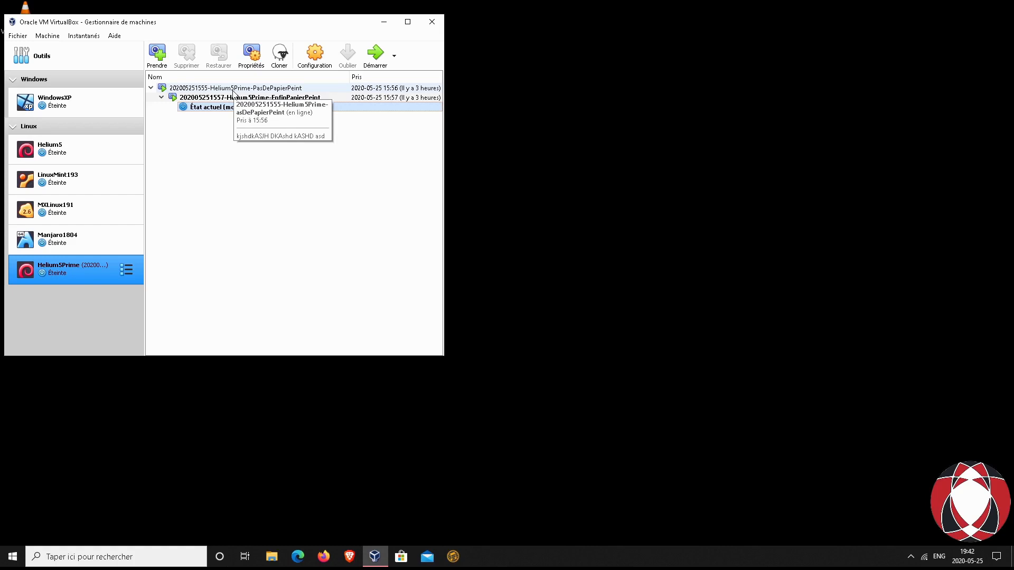
click(233, 92)
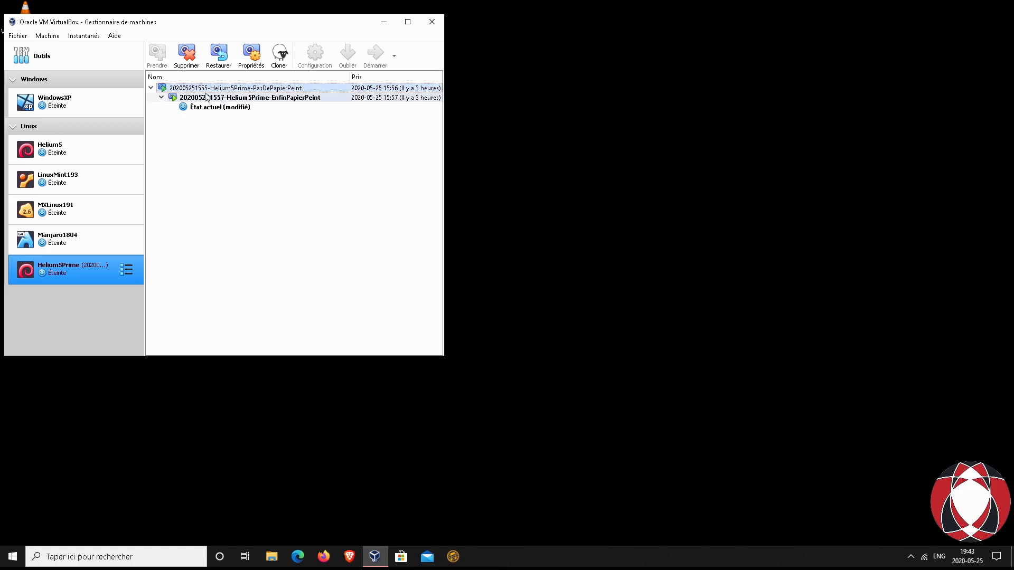
mouse_move(175, 90)
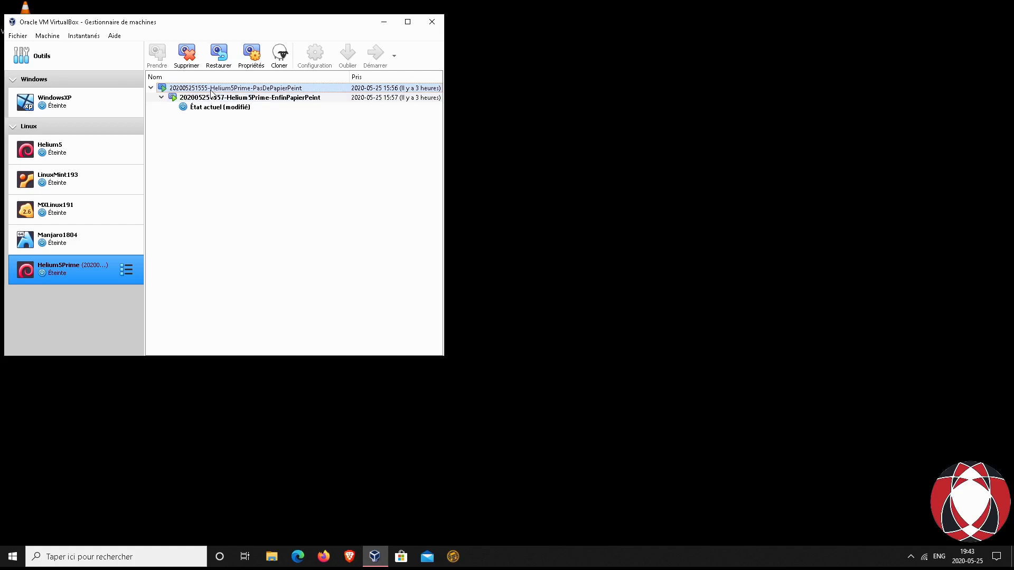
click(244, 90)
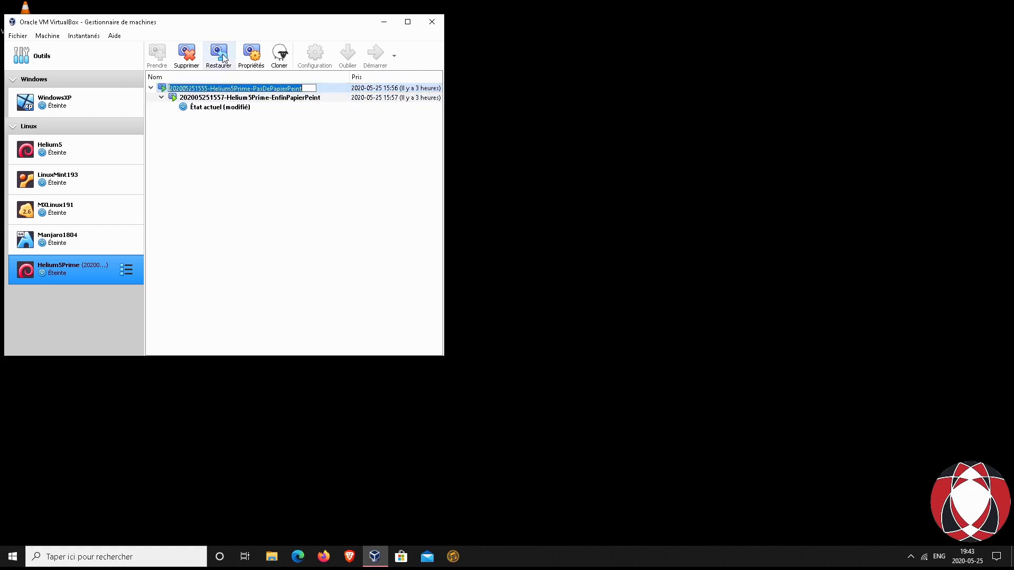
click(217, 129)
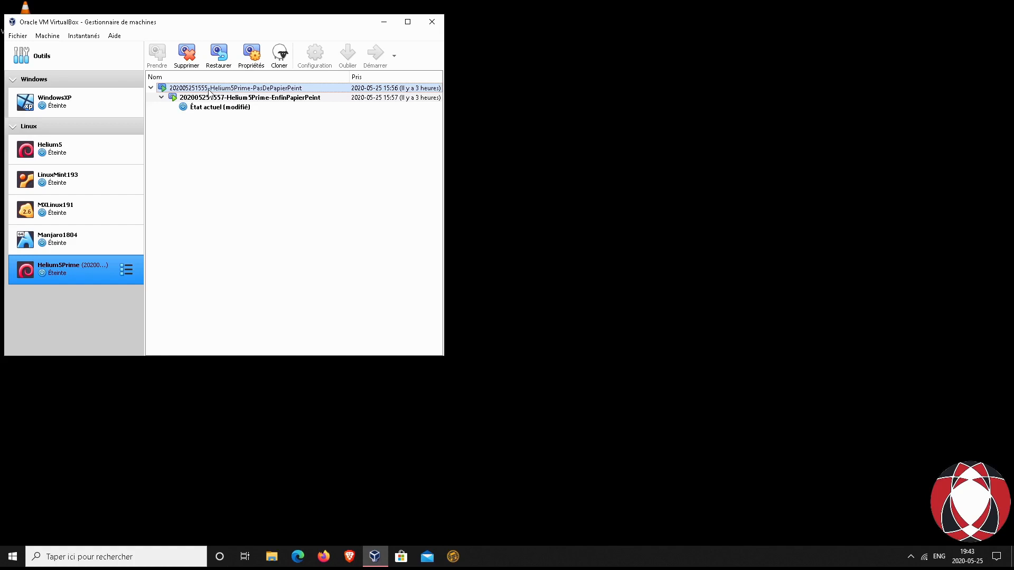
click(208, 89)
click(213, 107)
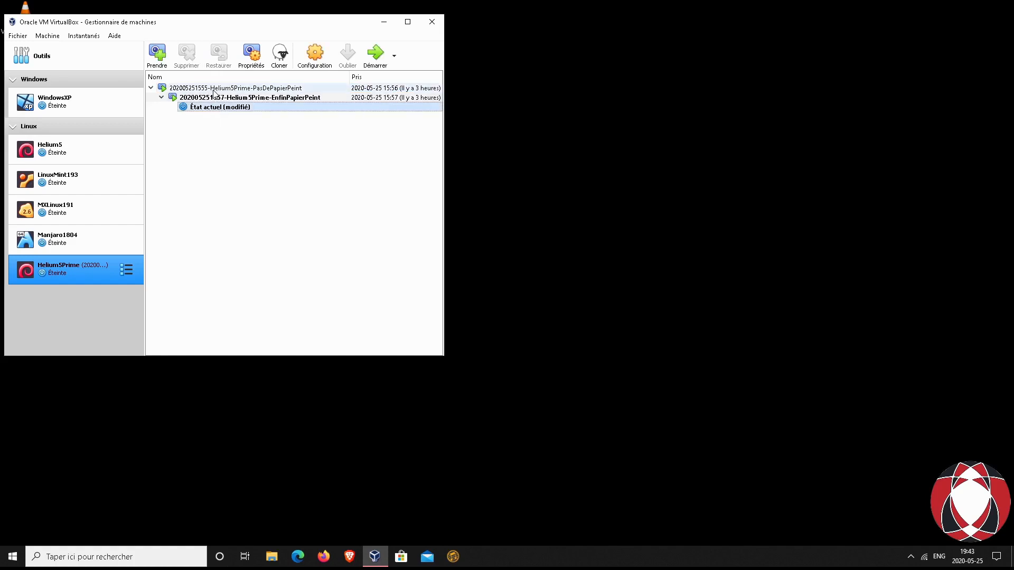
click(213, 91)
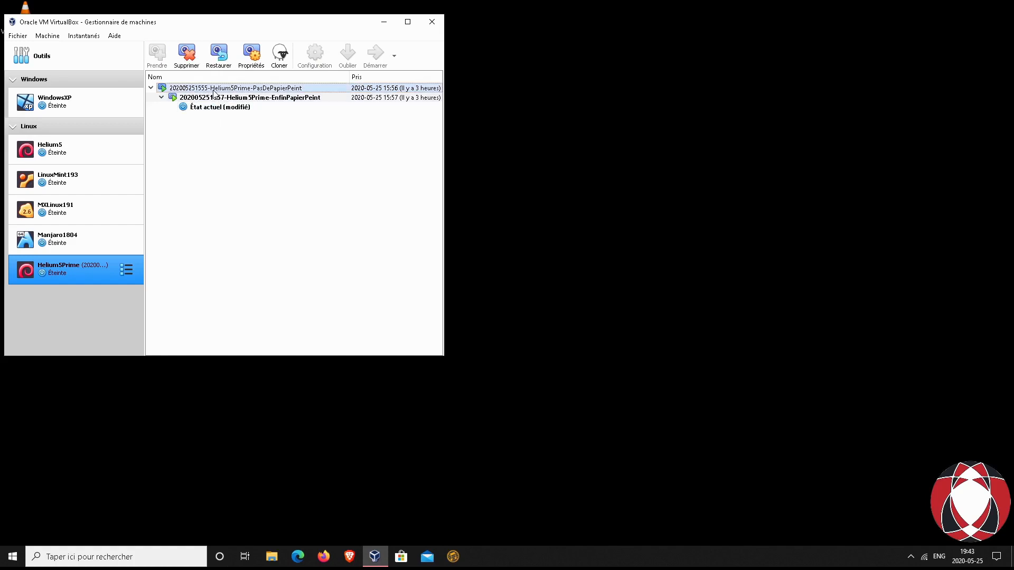
click(220, 55)
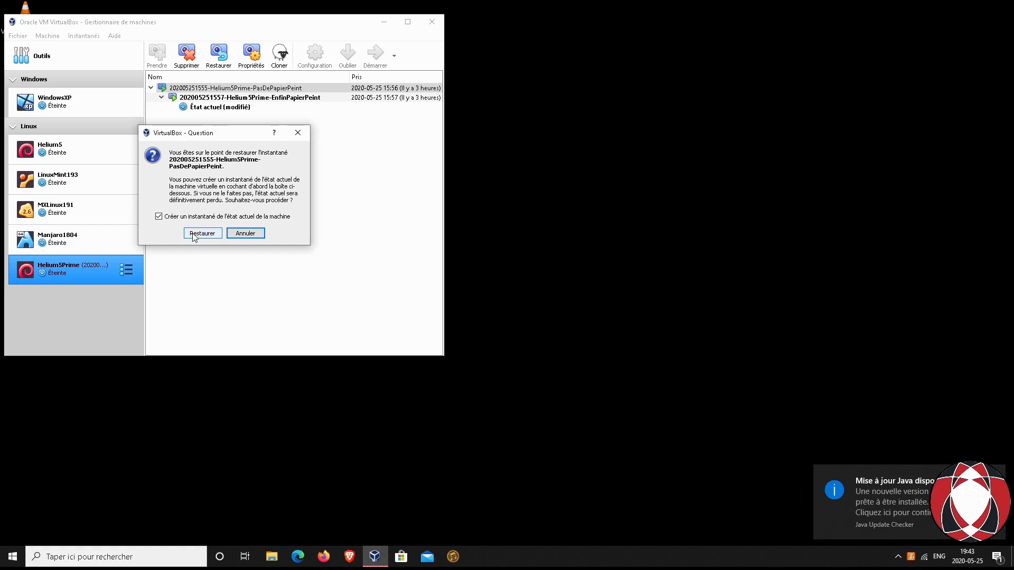
- Switch to File Explorer and examine the files in StationsDeTravail\Linux\Helium5Prime\Snapshots
click(268, 562)
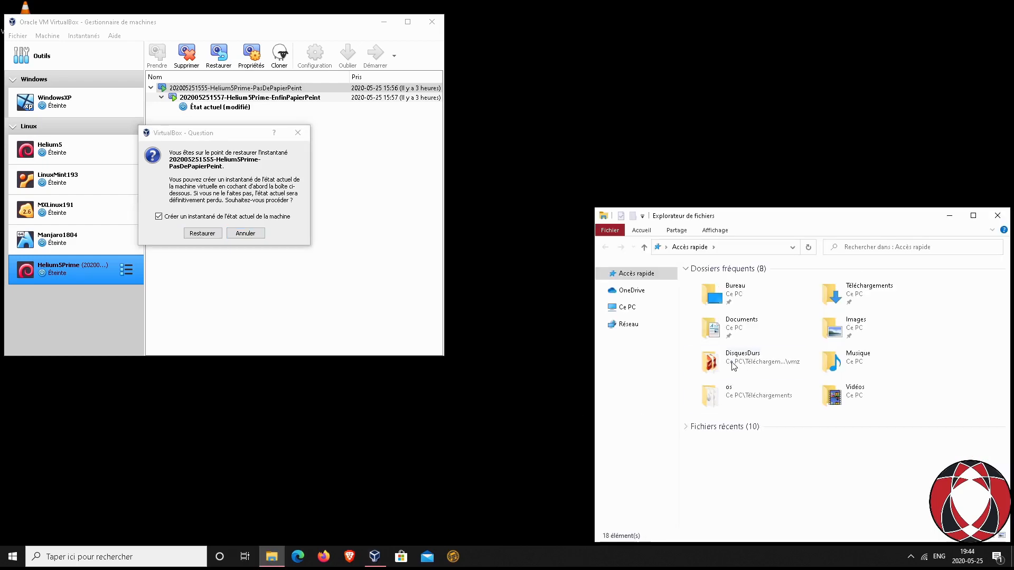
double_click(732, 365)
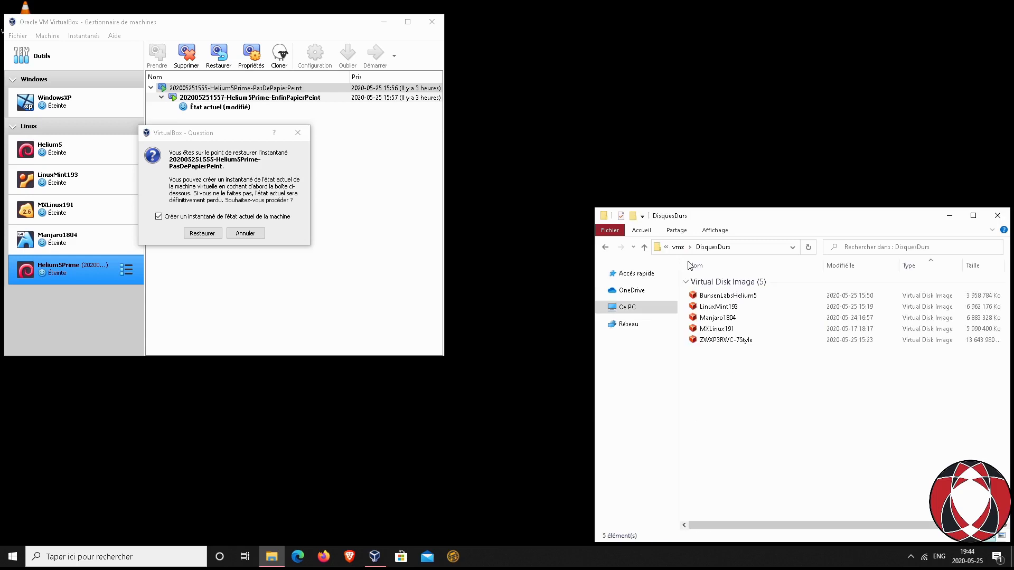
click(679, 247)
double_click(707, 305)
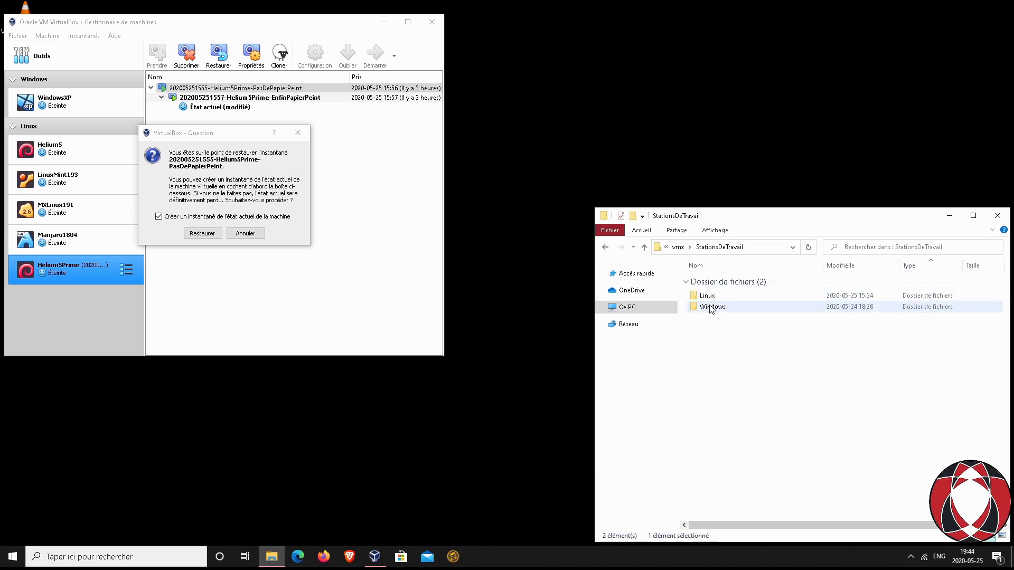
click(710, 308)
double_click(707, 296)
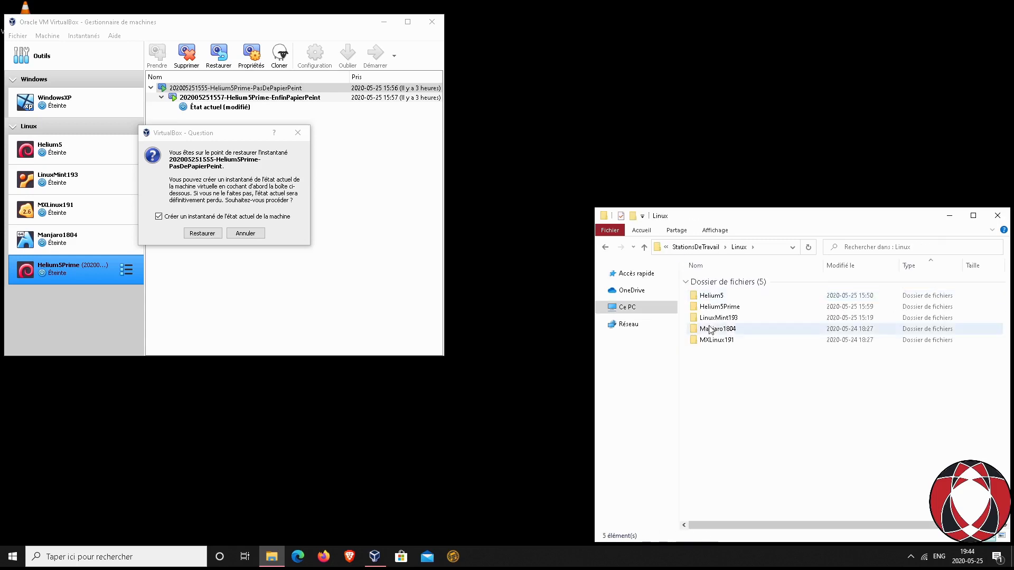
double_click(710, 307)
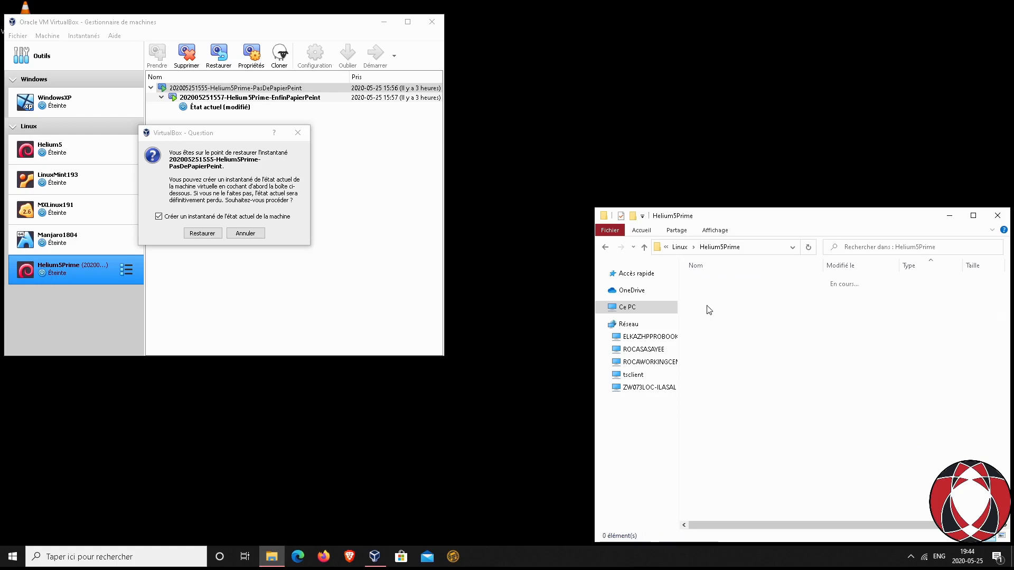
double_click(708, 307)
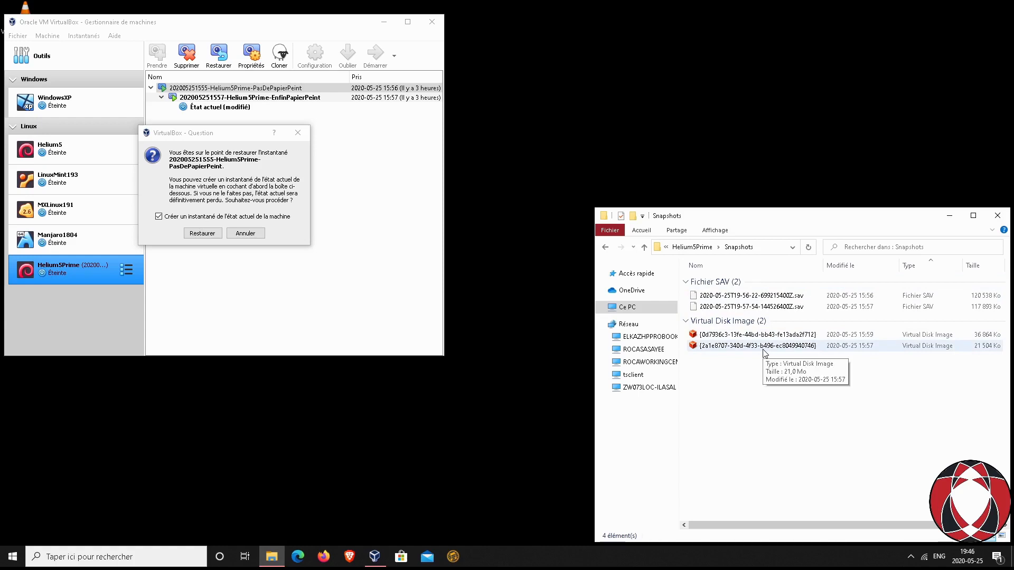
click(201, 234)
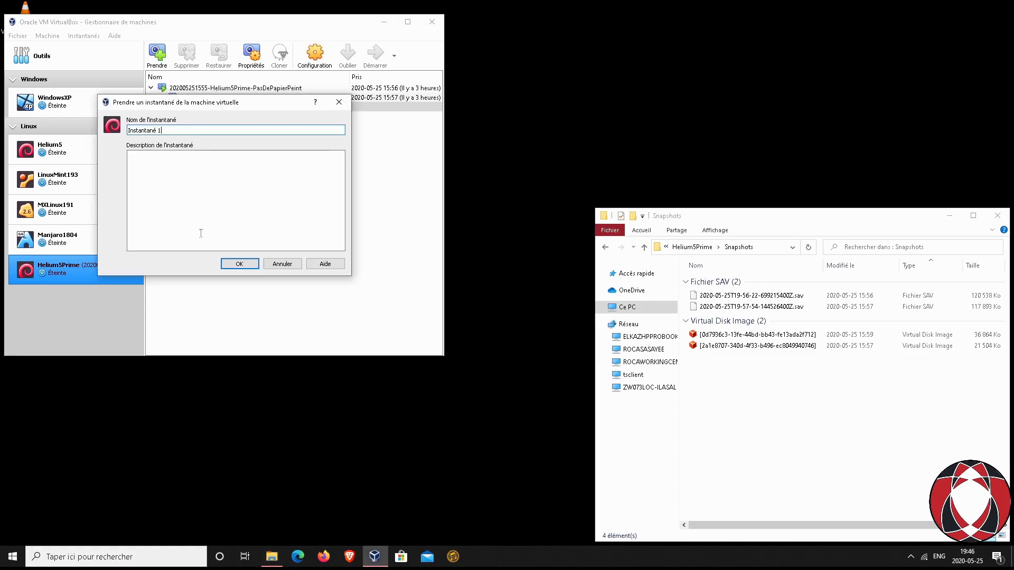
drag(179, 105, 257, 176)
text(2020)
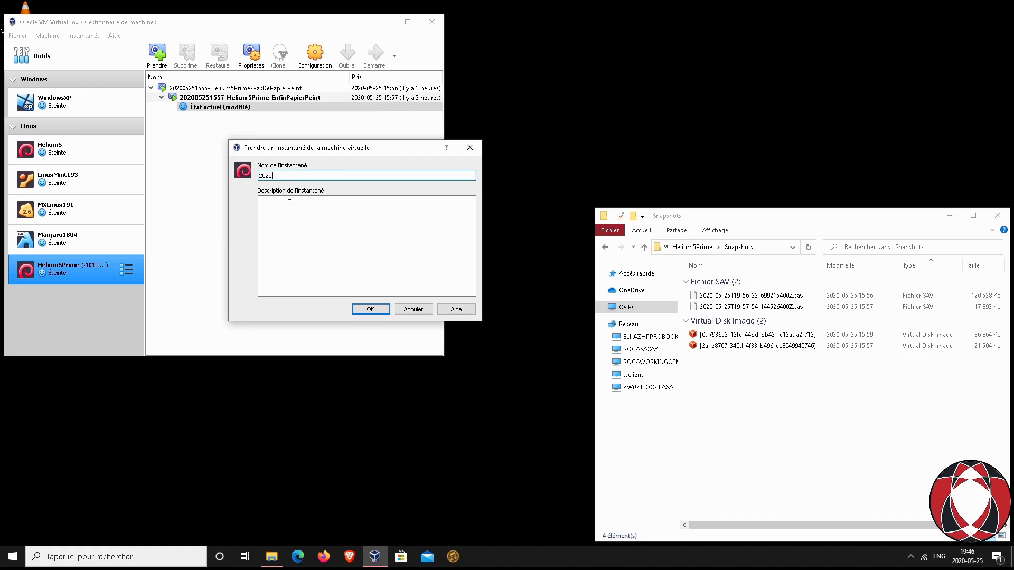
text(5251946-Helium5Prime-RetourAuPaysNatal)
- Describe the current-state snapshot as "On revient 'a la case depart" and take it to proceed with the restore
click(270, 223)
text(On rev)
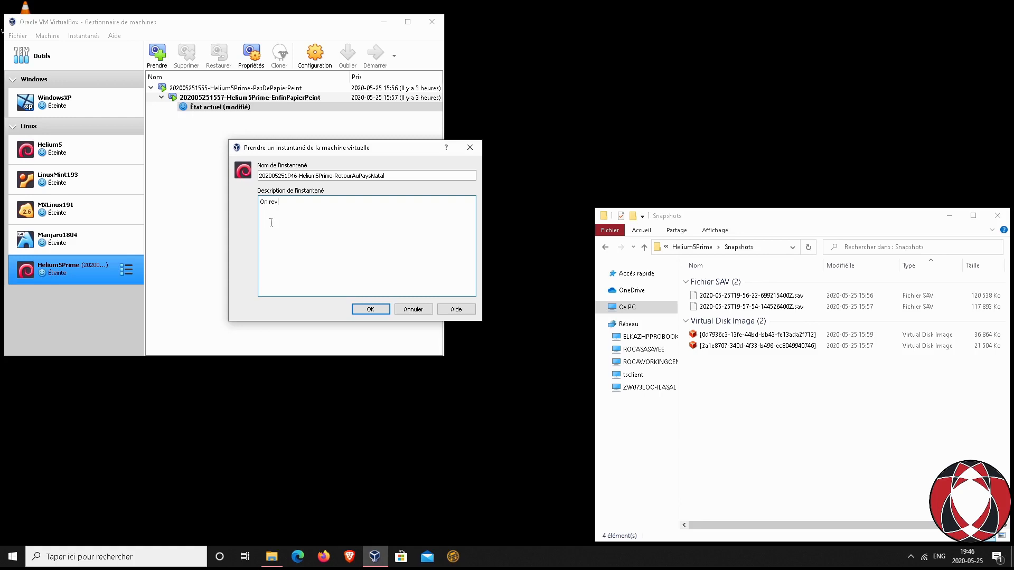
text(ient 'a )
text(la case d)
text(epart)
click(371, 309)
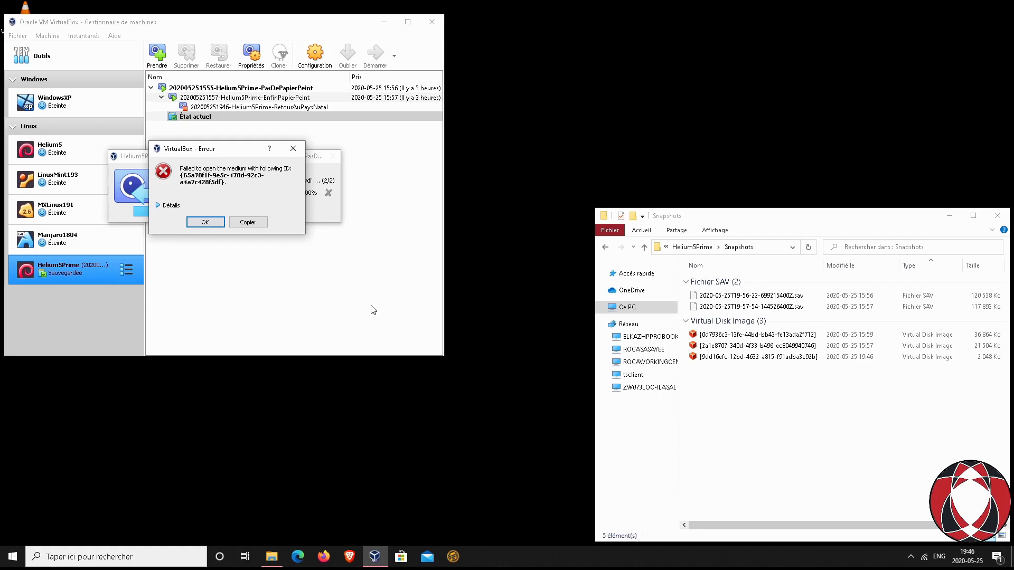
key(Return)
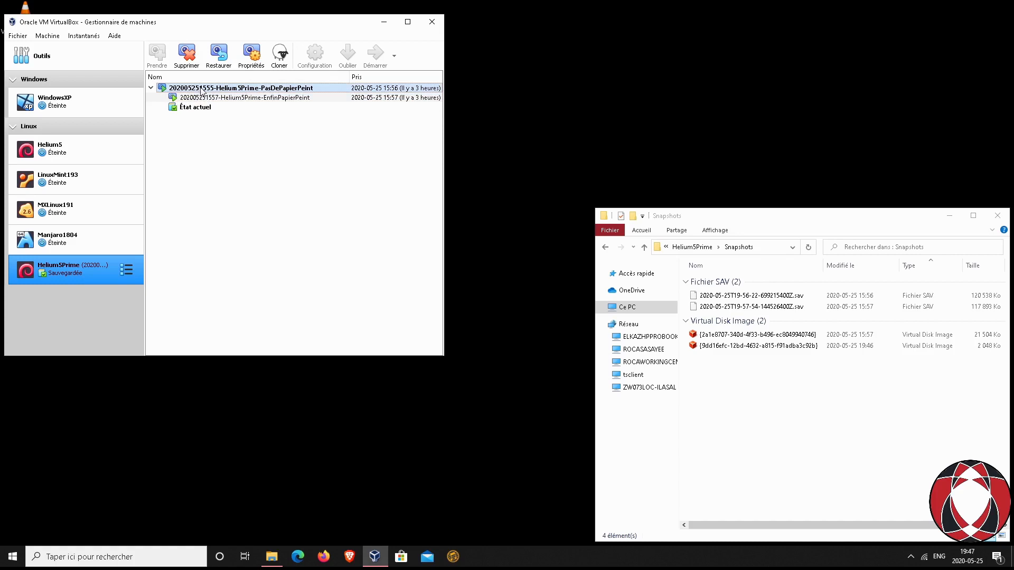
click(221, 56)
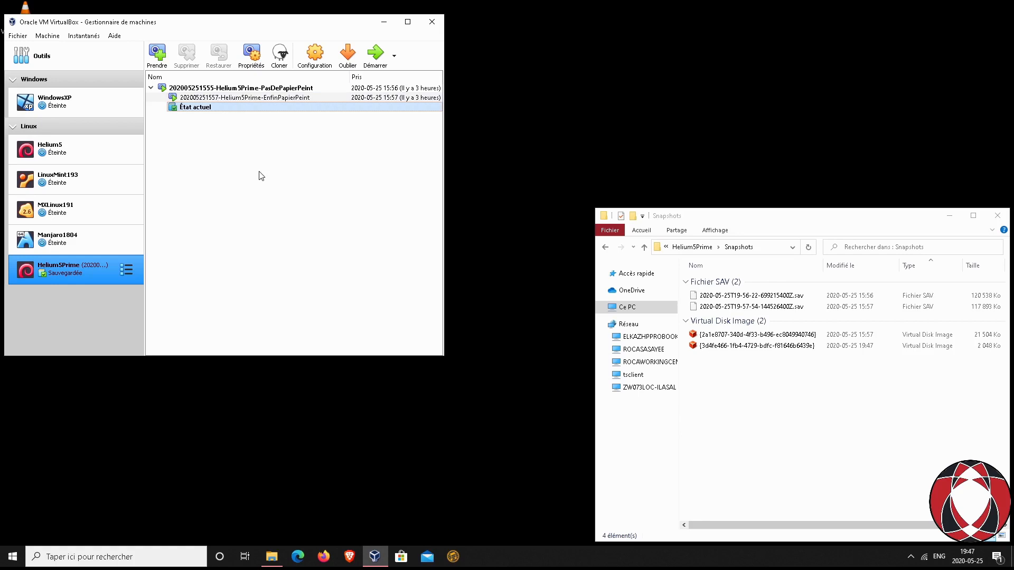
- Start Helium5Prime from the restored PasDePapierPeint state to check its wallpaper, and shut down the guest system
click(62, 272)
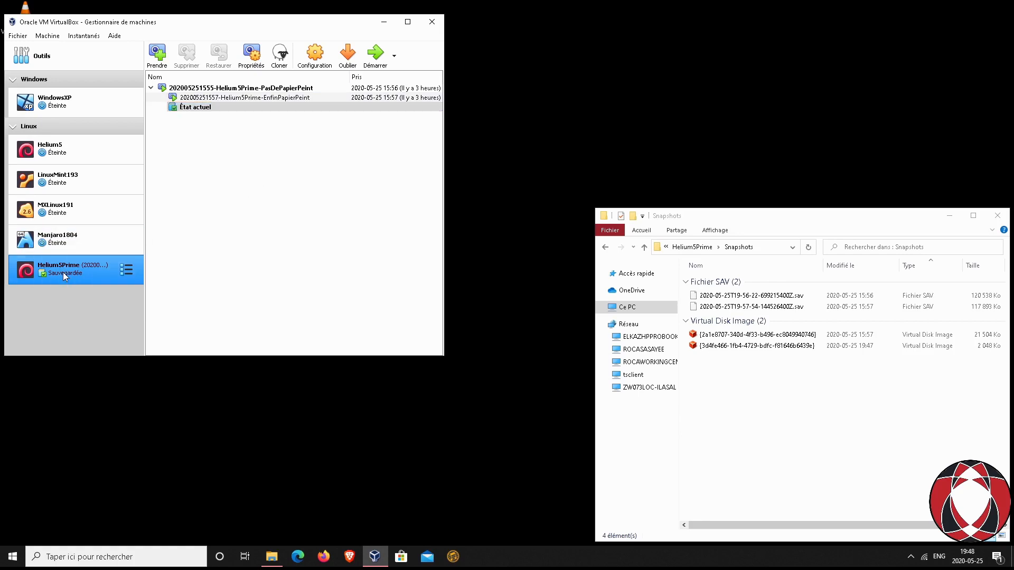
click(377, 50)
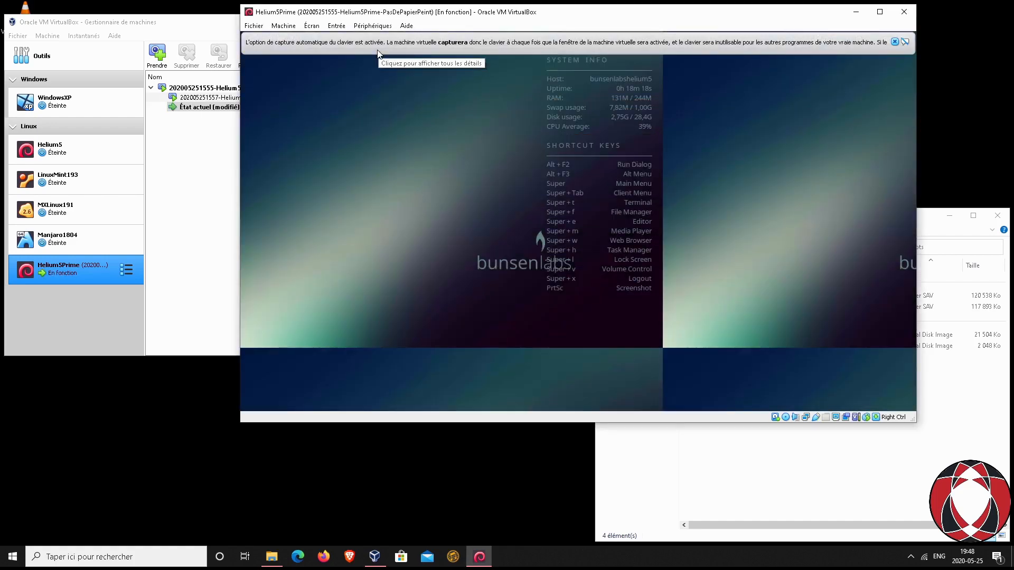
click(895, 42)
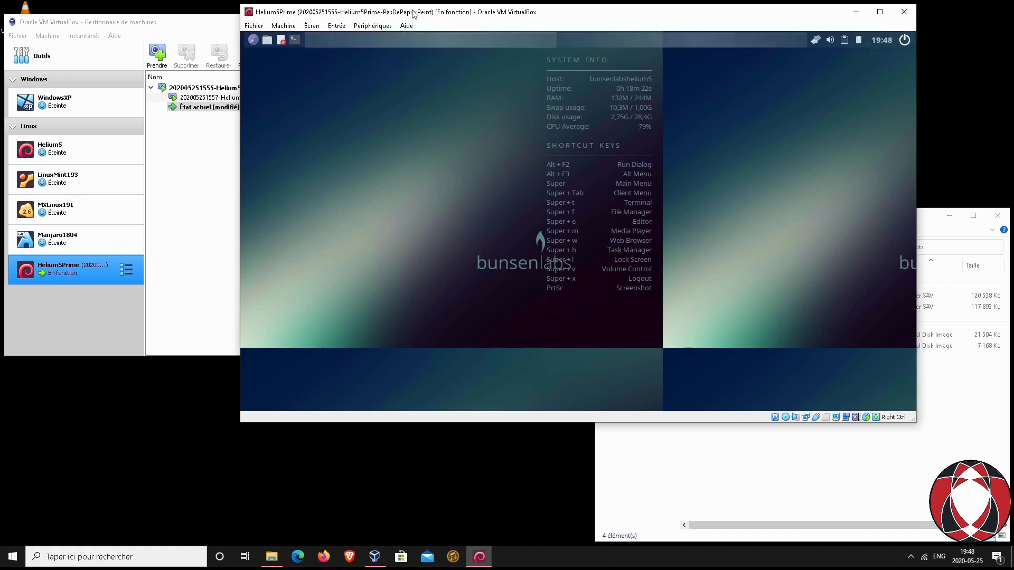
drag(412, 13, 370, 14)
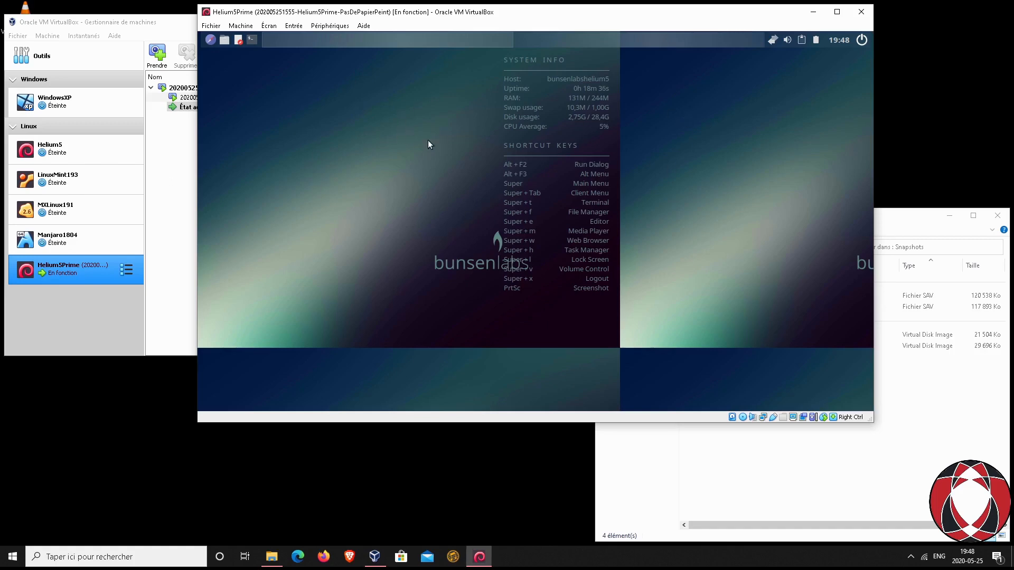
click(864, 42)
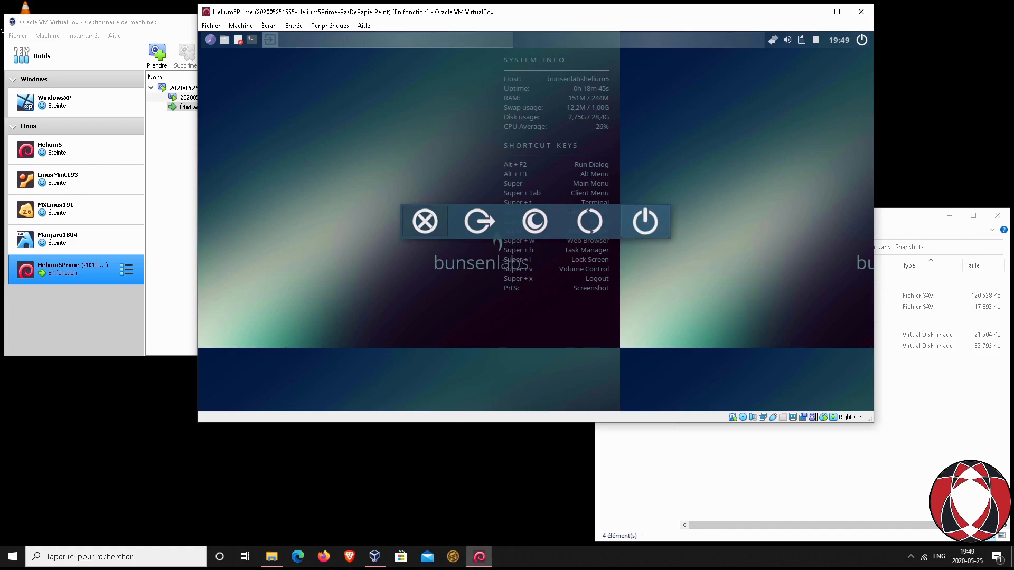
click(640, 228)
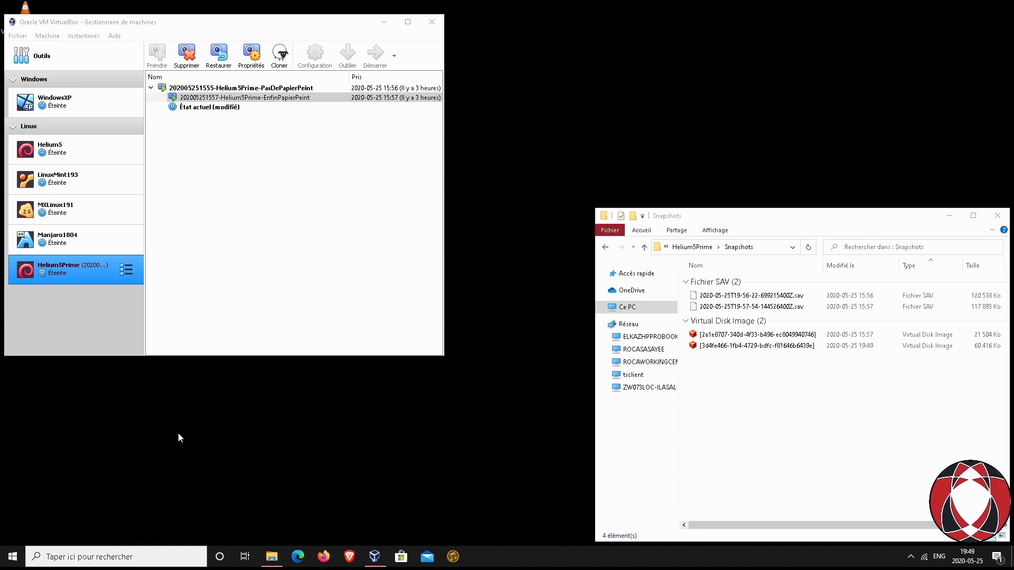
click(222, 101)
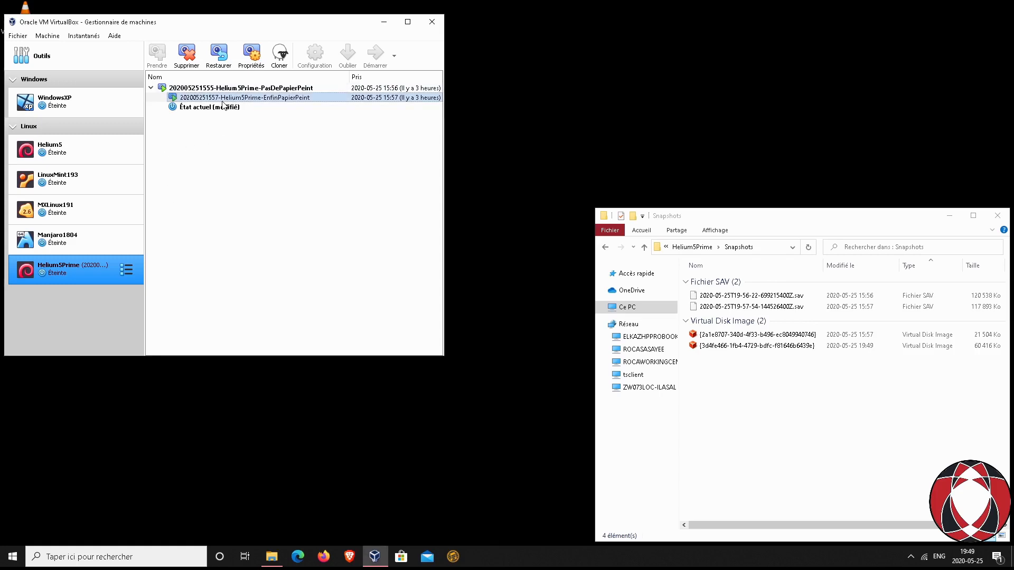
click(191, 99)
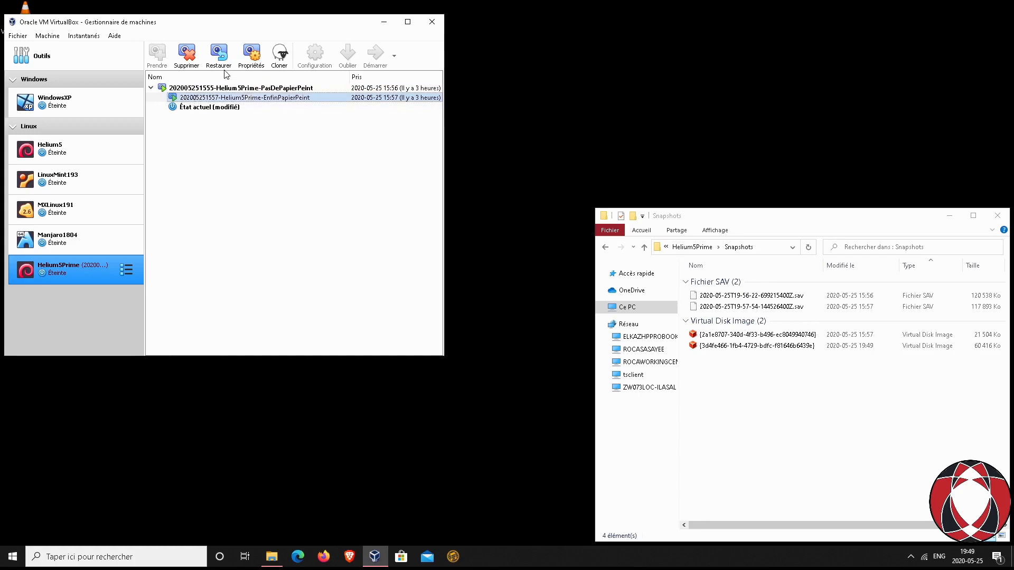
click(202, 108)
click(202, 98)
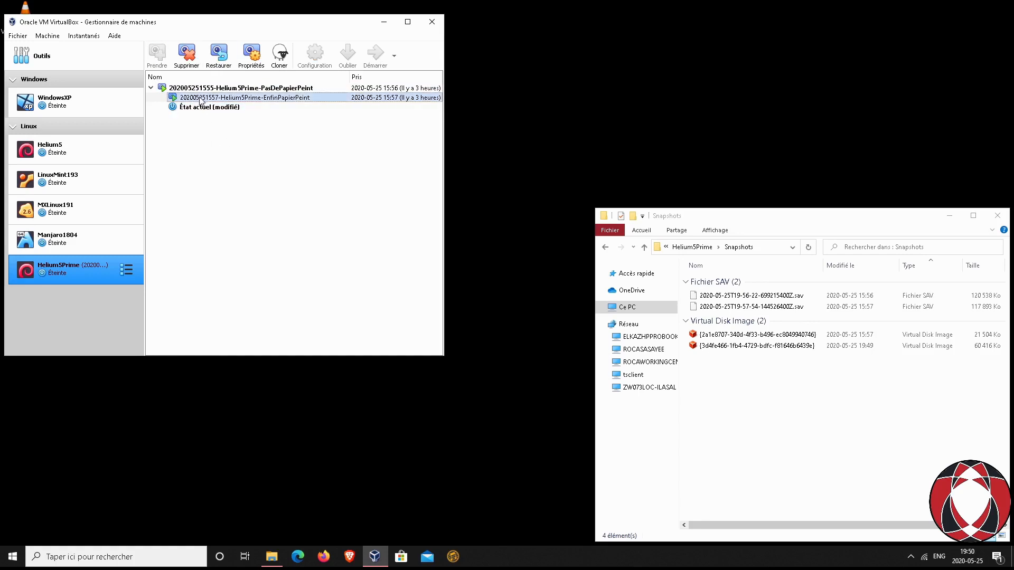
click(224, 56)
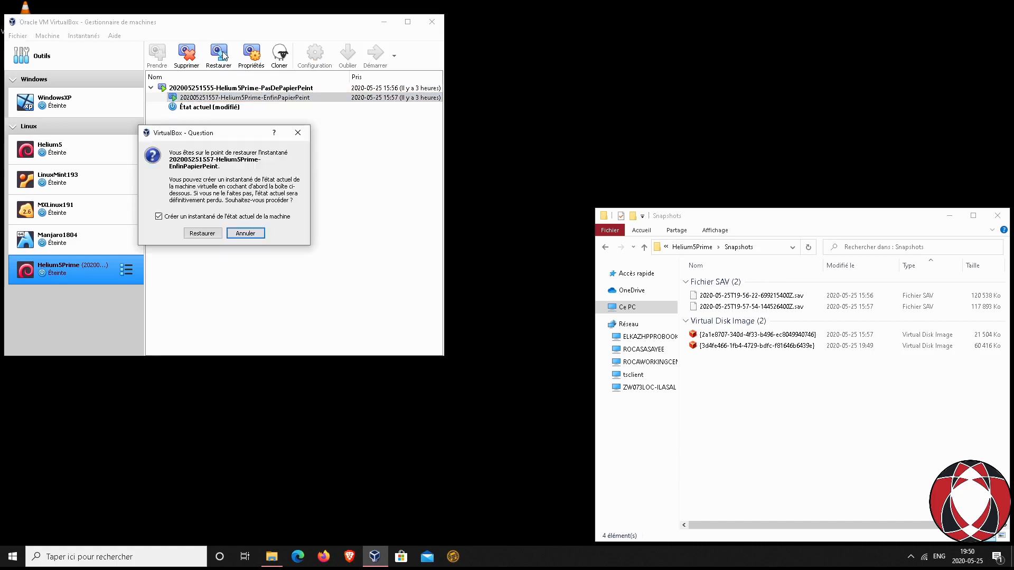
click(203, 235)
click(282, 263)
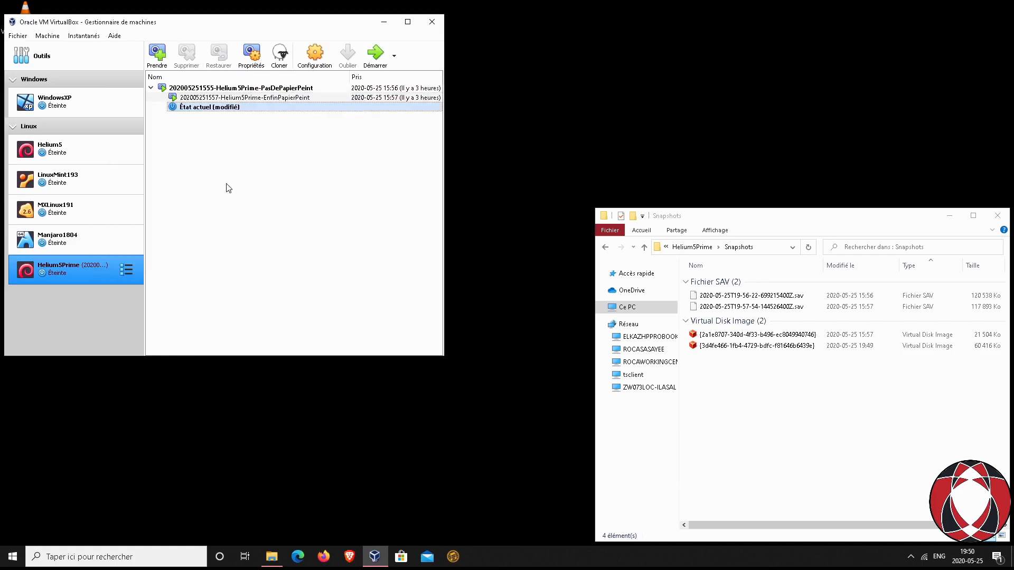
click(205, 99)
click(225, 56)
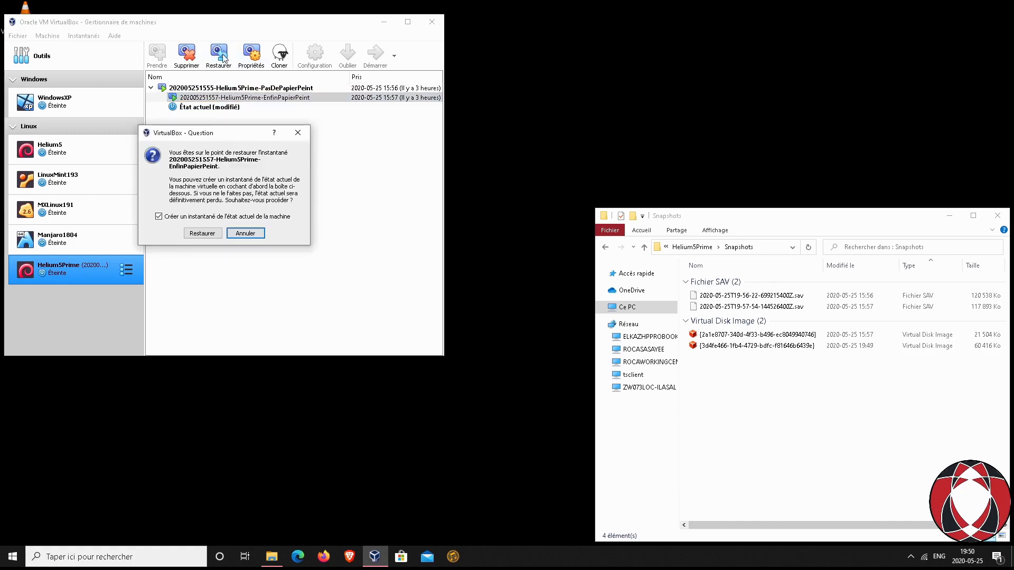
click(200, 237)
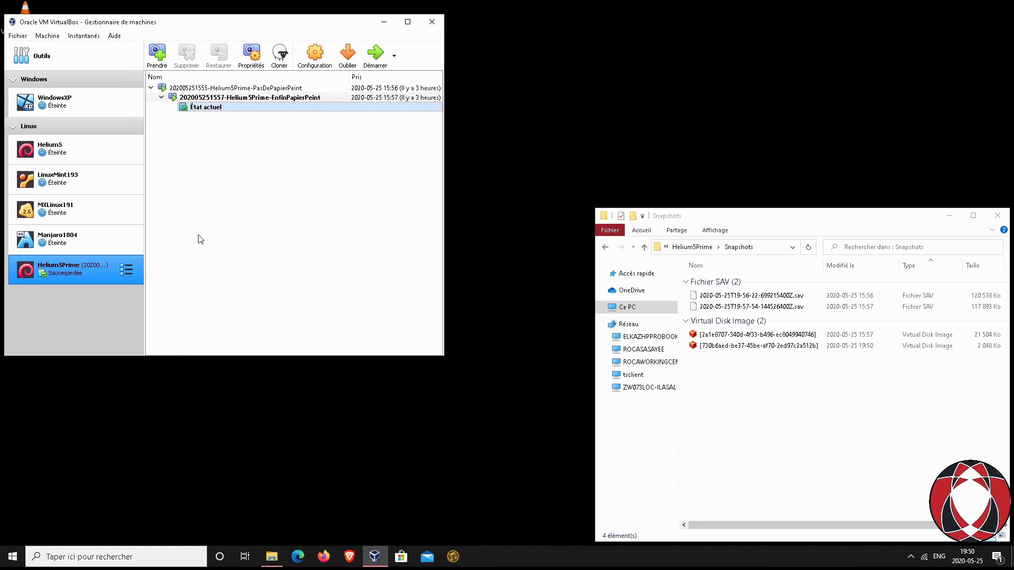
- Start Helium5Prime from the restored EnfinPapierPeint state, dismiss the keyboard capture notice, and power off the guest system
click(84, 302)
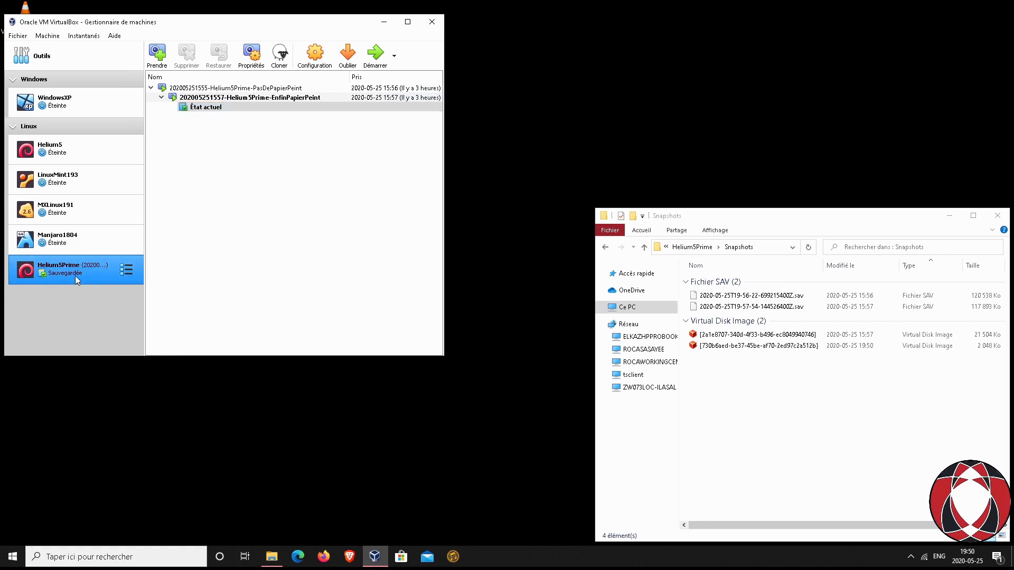
click(374, 56)
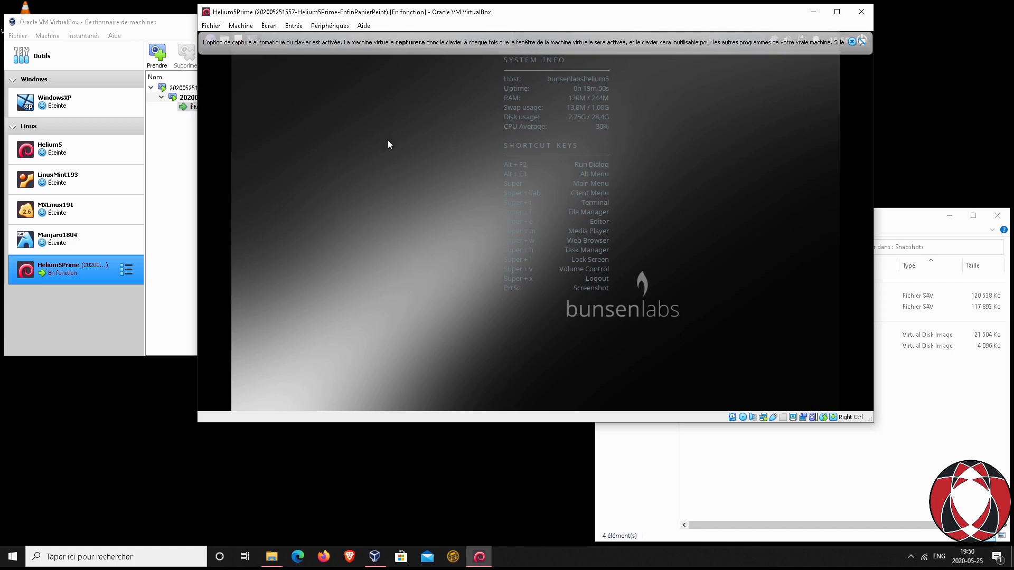
click(854, 42)
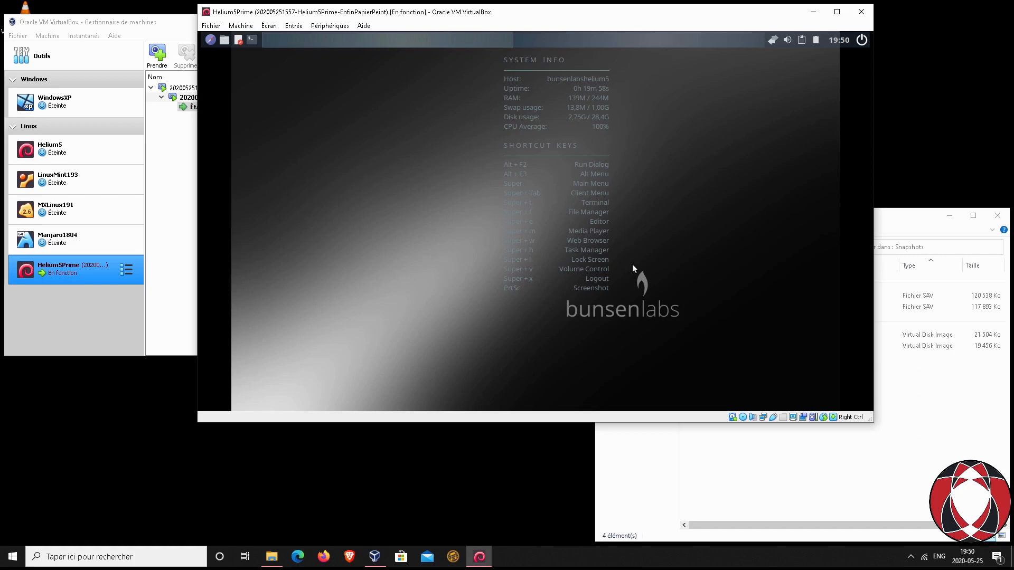
key(super+x)
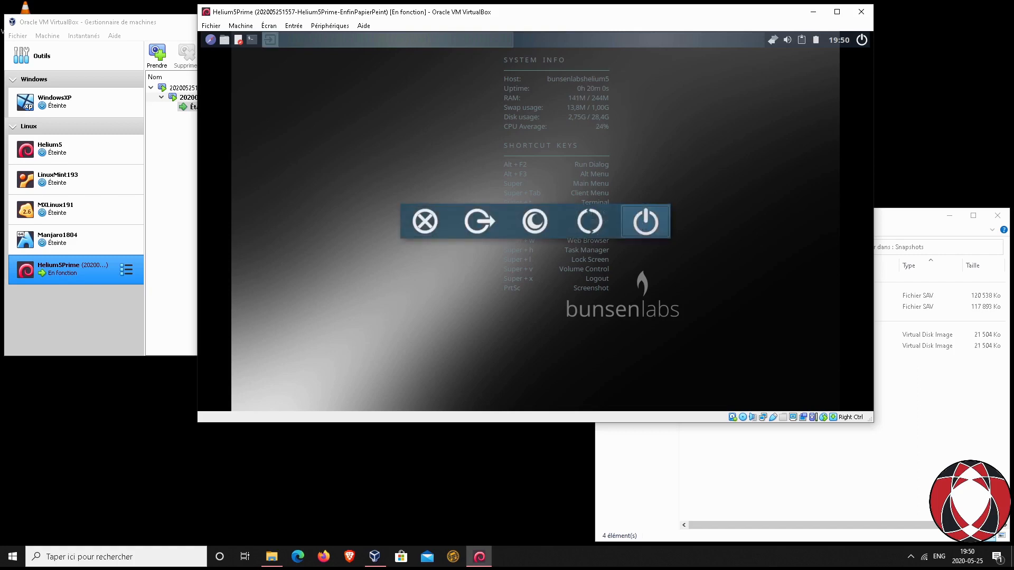
click(645, 221)
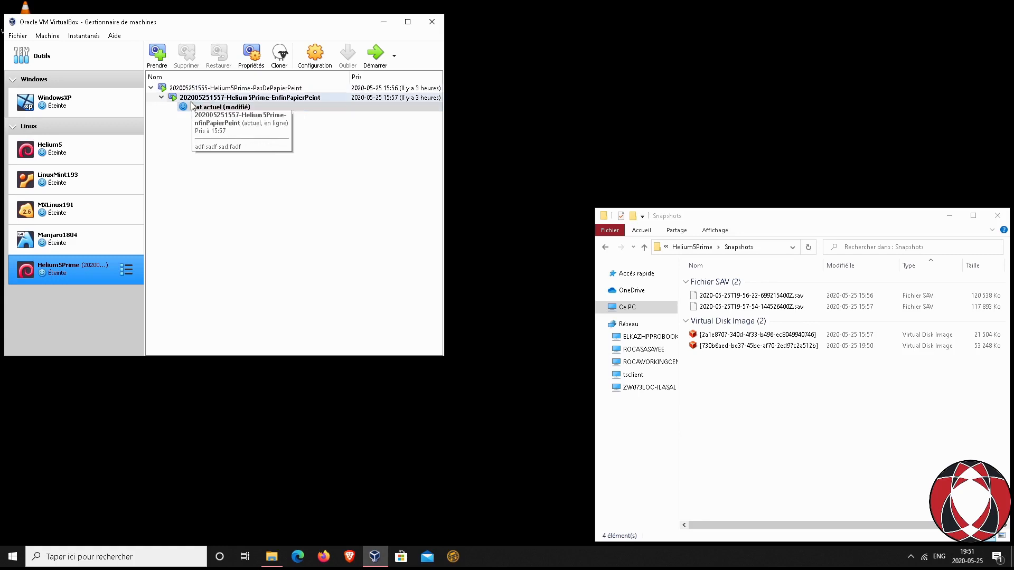
click(204, 98)
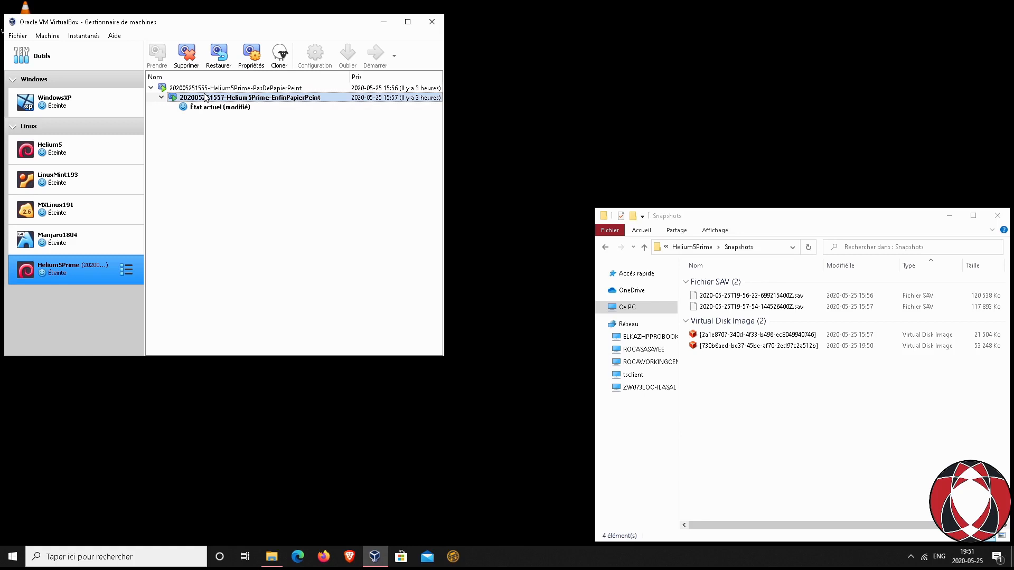
click(187, 53)
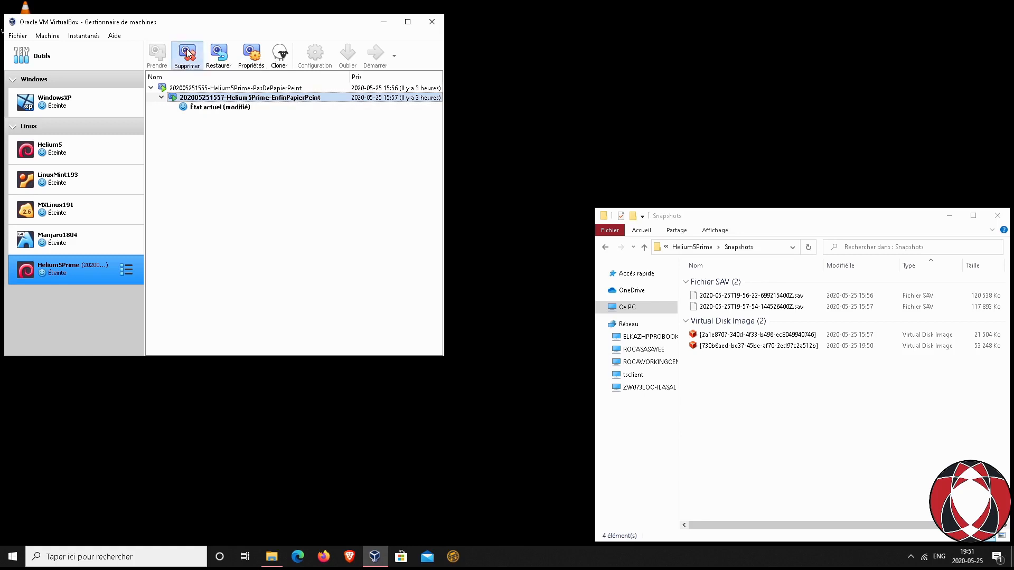
click(202, 238)
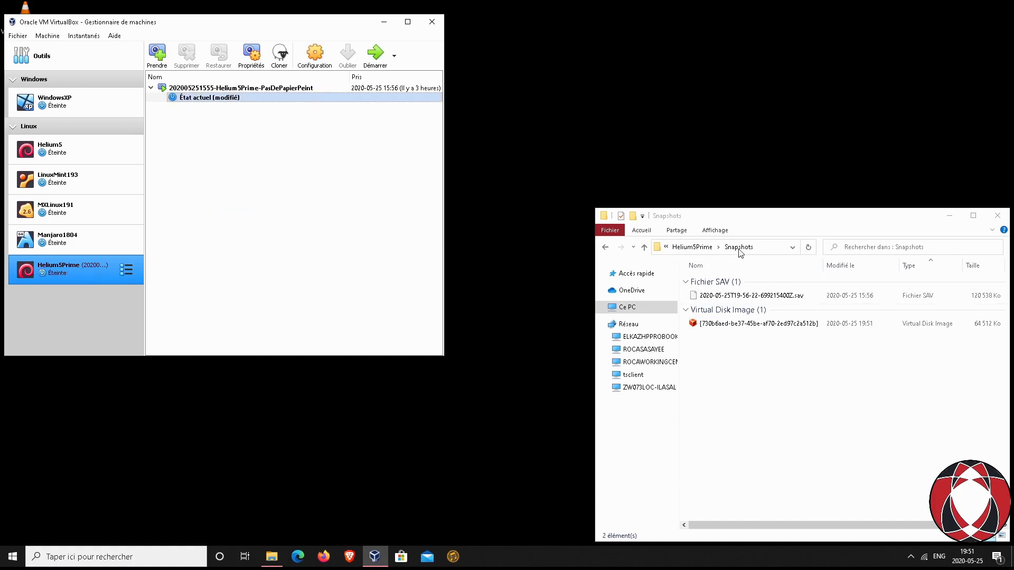
click(178, 88)
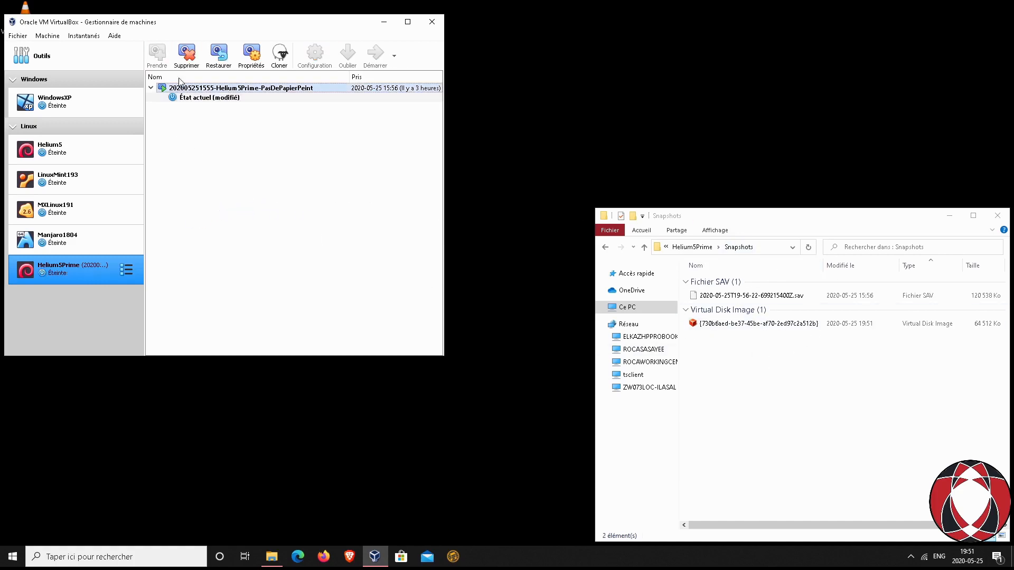
click(186, 54)
click(201, 238)
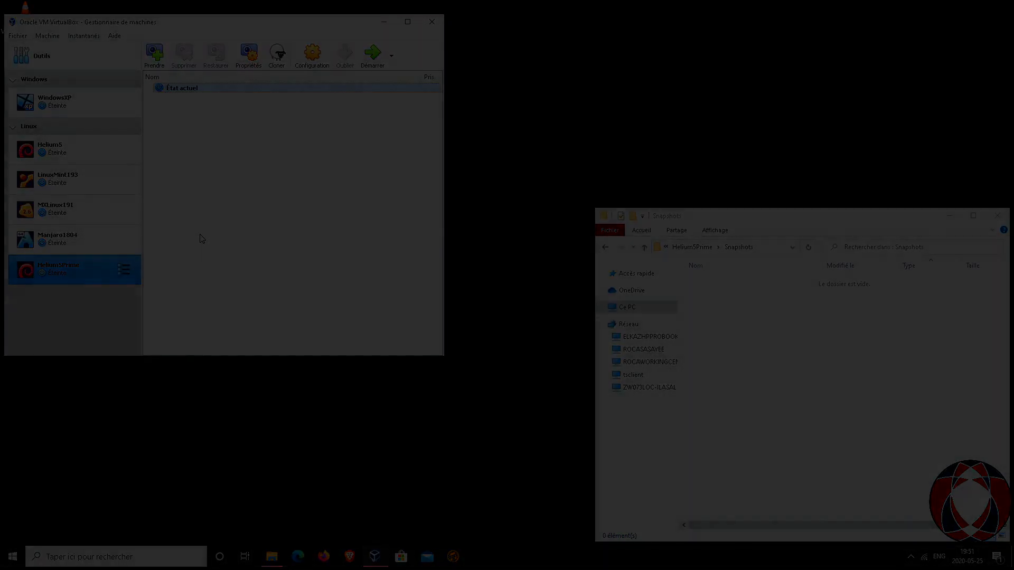